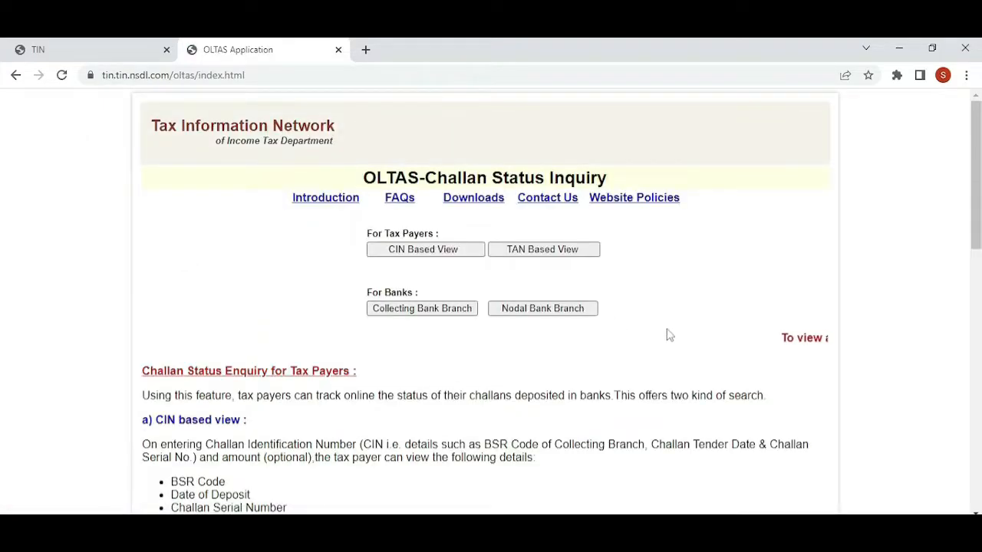
Open the TAN-based challan status inquiry for taxpayers.
{"action": "left_click", "coordinate": [556, 253]}
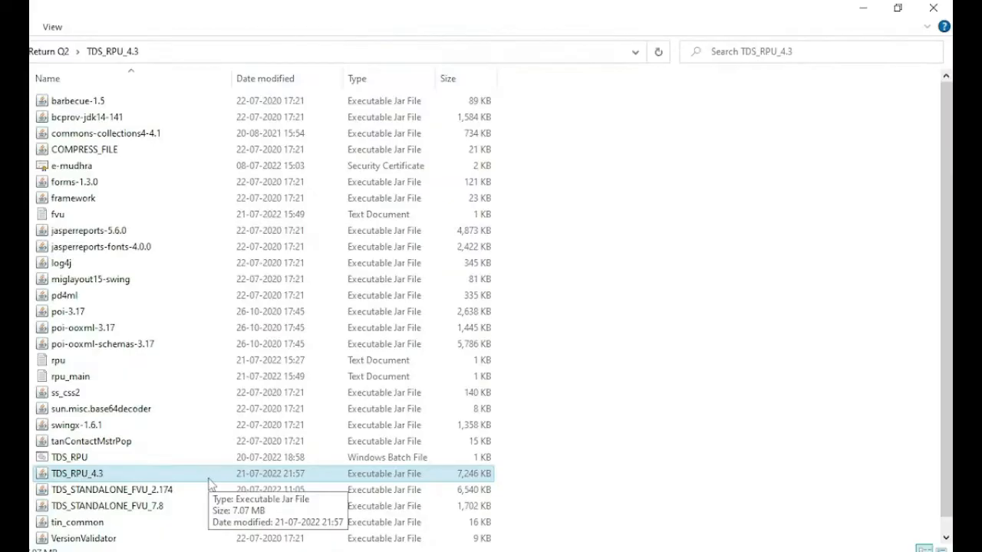
Launch the TDS_RPU_4.3 return preparation utility and start a regular statement for Form 27EQ.
{"action": "double_click", "coordinate": [211, 484]}
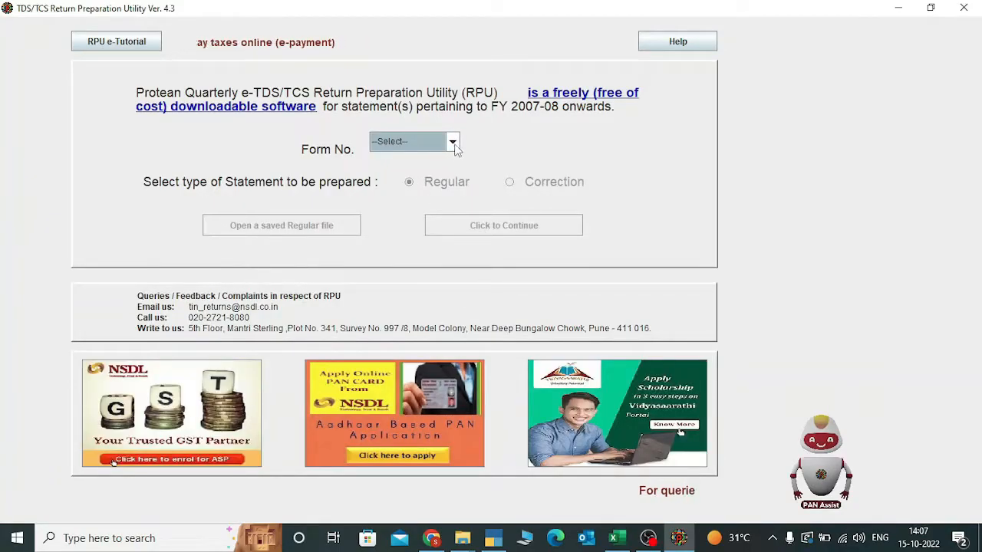
{"action": "left_click", "coordinate": [452, 144]}
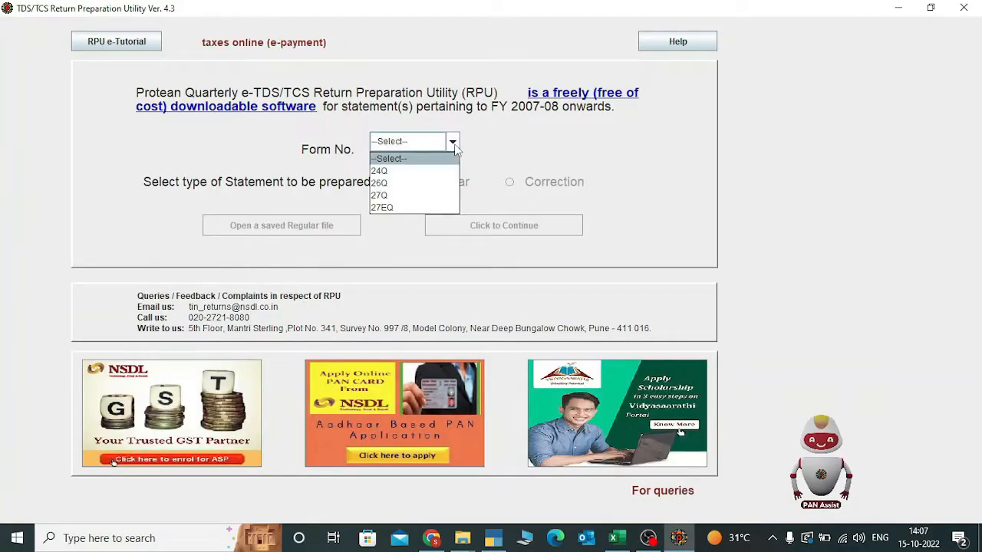
{"action": "left_click", "coordinate": [415, 208]}
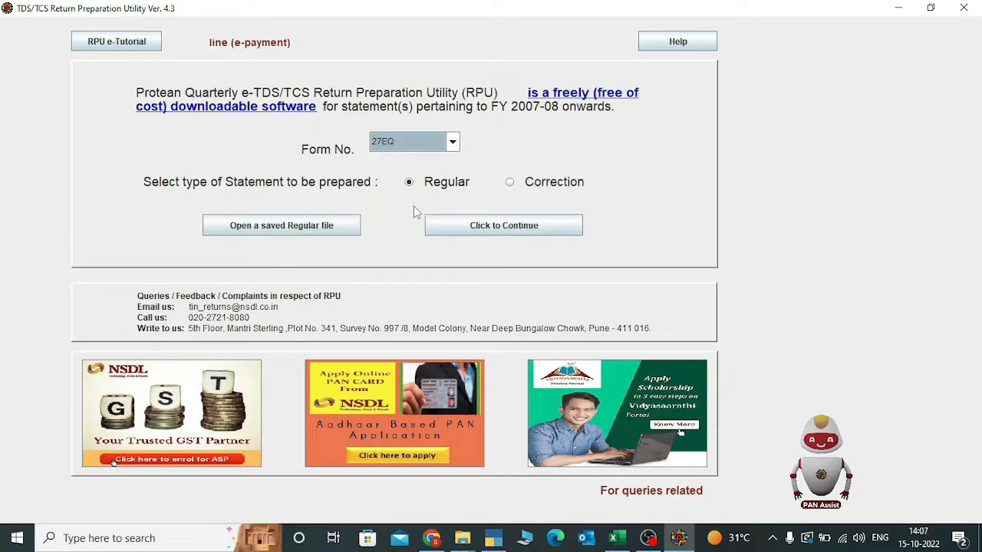
{"action": "left_click", "coordinate": [489, 226]}
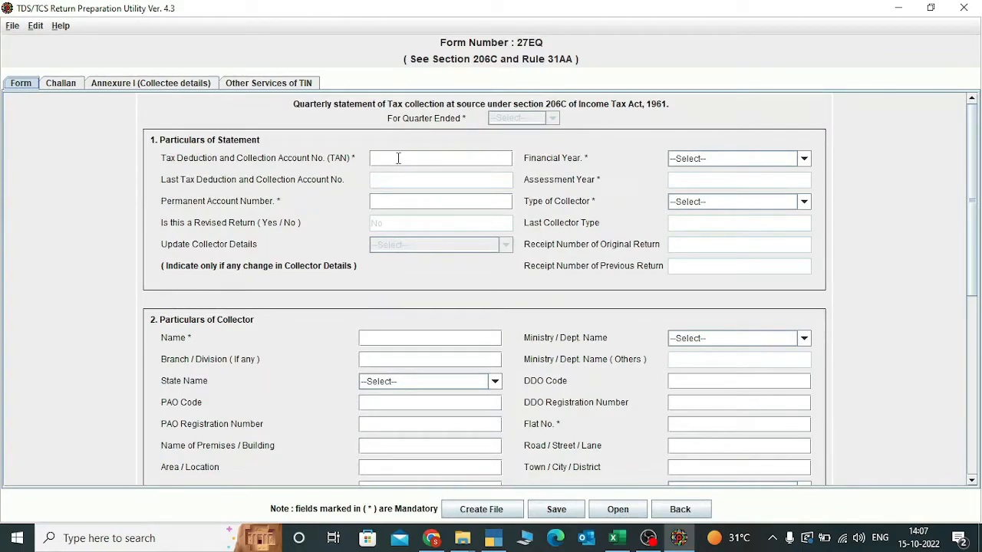
{"action": "left_click", "coordinate": [398, 158]}
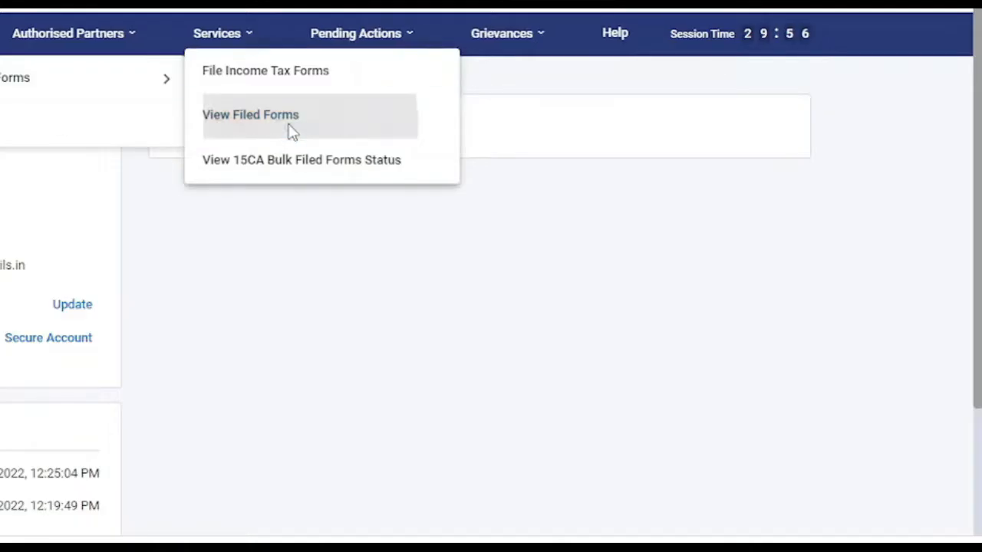
Look up the RRR number of the F.Y. 2022-23 Q1 Form 27EQ filing and enter it as the earlier statement's receipt number.
{"action": "left_click", "coordinate": [287, 131]}
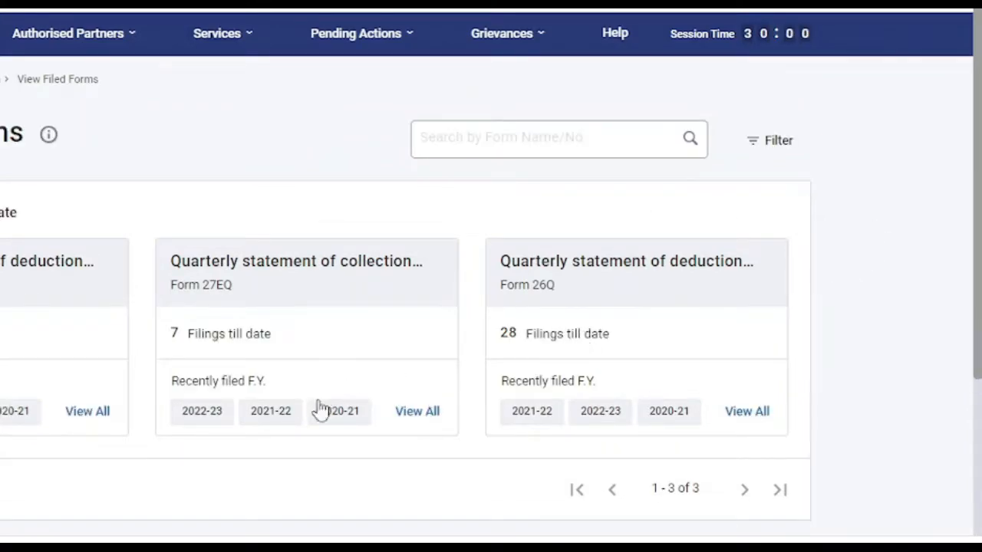
{"action": "left_click", "coordinate": [402, 412]}
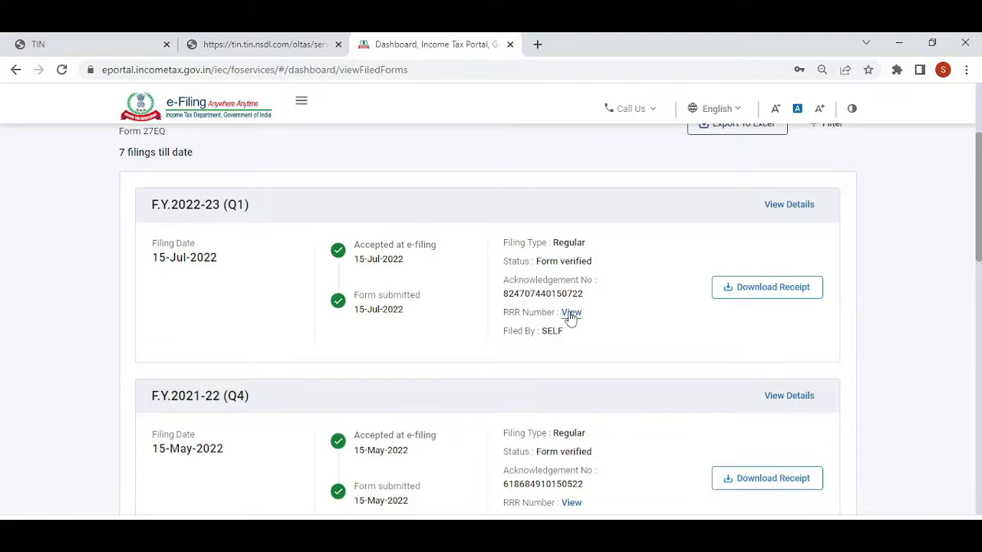
{"action": "left_click", "coordinate": [571, 314]}
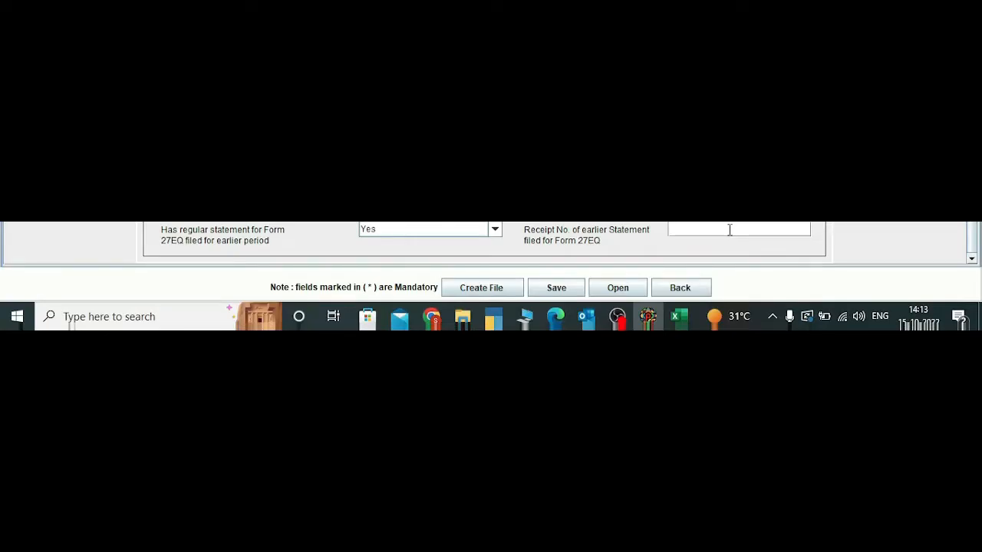
{"action": "left_click", "coordinate": [729, 229]}
{"action": "key", "text": "ctrl+v"}
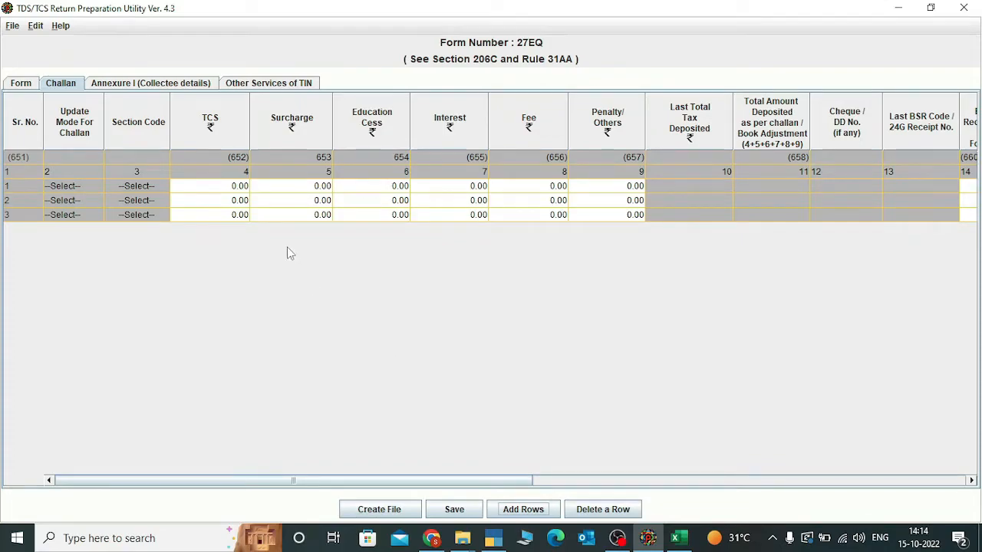
Fill the three challan rows with TCS amounts 99179, 91425 and 1342543 and BSR codes 0011349, 0013283 and 0004329.
{"action": "left_click", "coordinate": [233, 191]}
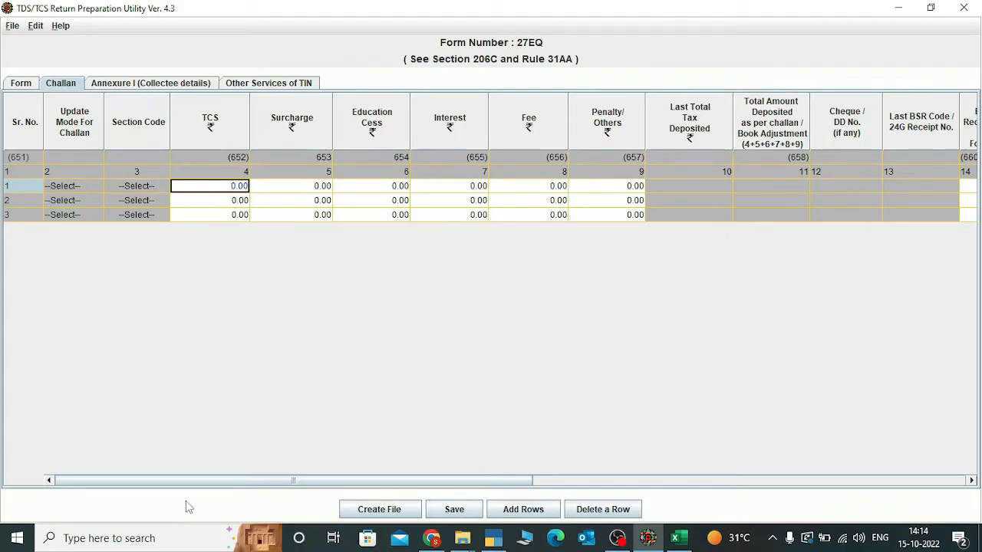
{"action": "key", "text": "ctrl+v"}
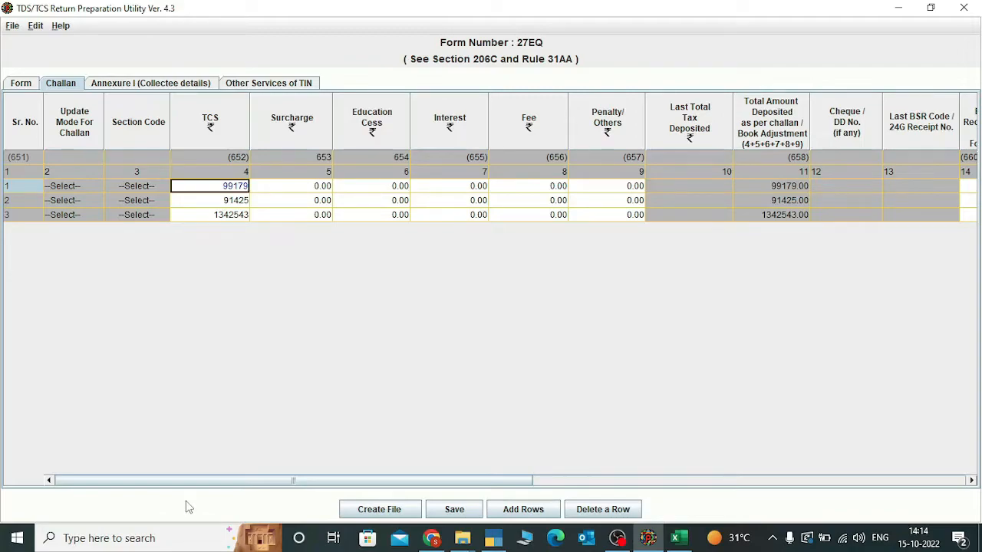
{"action": "key", "text": "Tab"}
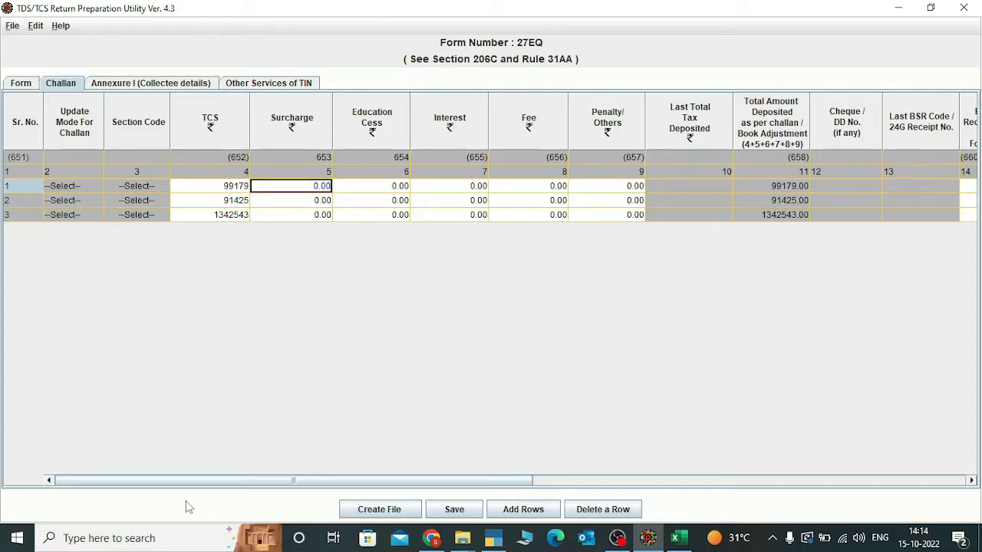
{"action": "key", "text": "Tab"}
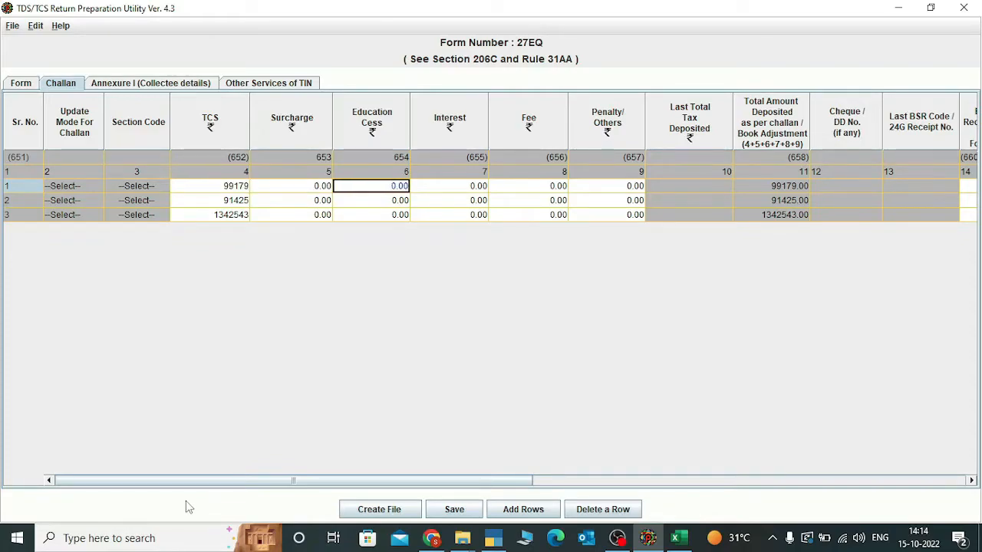
{"action": "key", "text": "Tab"}
{"action": "key", "text": "Tab"}
{"action": "key", "text": "Tab"}
{"action": "key", "text": "Tab"}
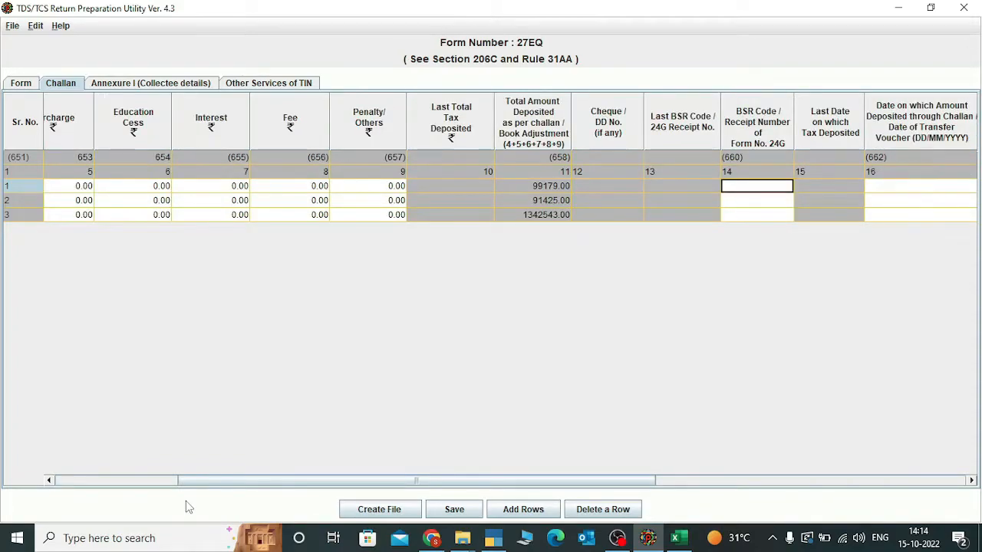
{"action": "key", "text": "ctrl+v"}
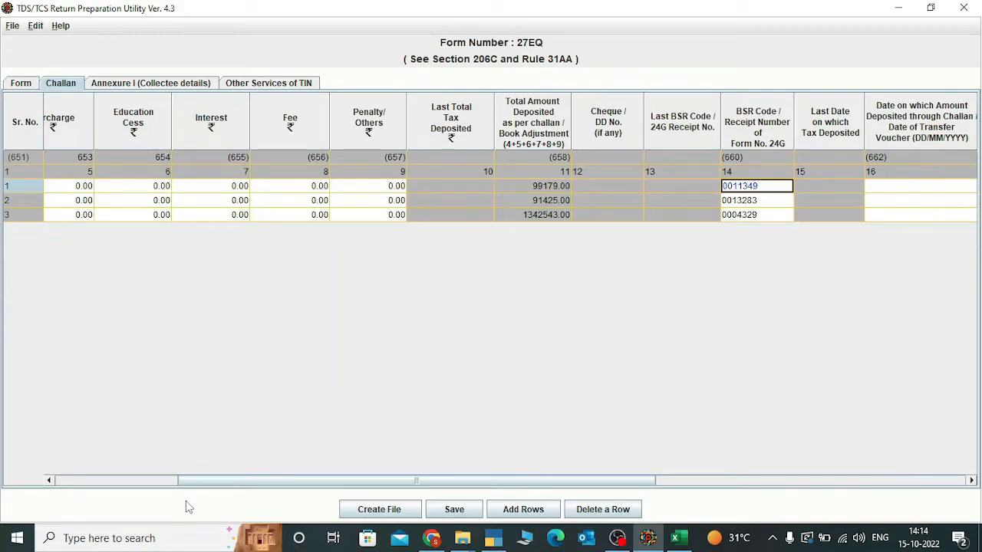
Enter deposit dates 06/08/2022, 07/09/2022 and 07/04/2022 and the corresponding challan serial numbers in the three challan rows.
{"action": "key", "text": "Tab"}
{"action": "key", "text": "Tab"}
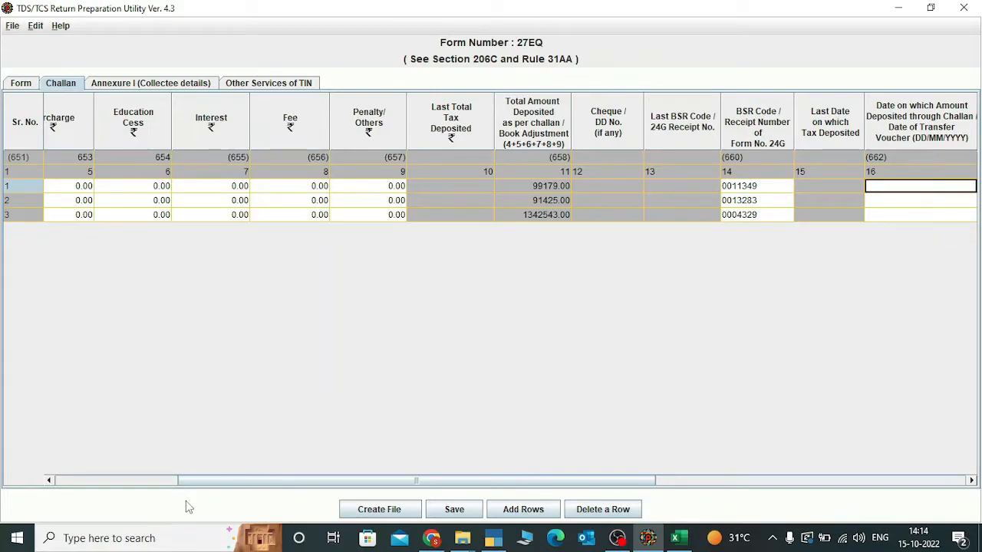
{"action": "key", "text": "Tab"}
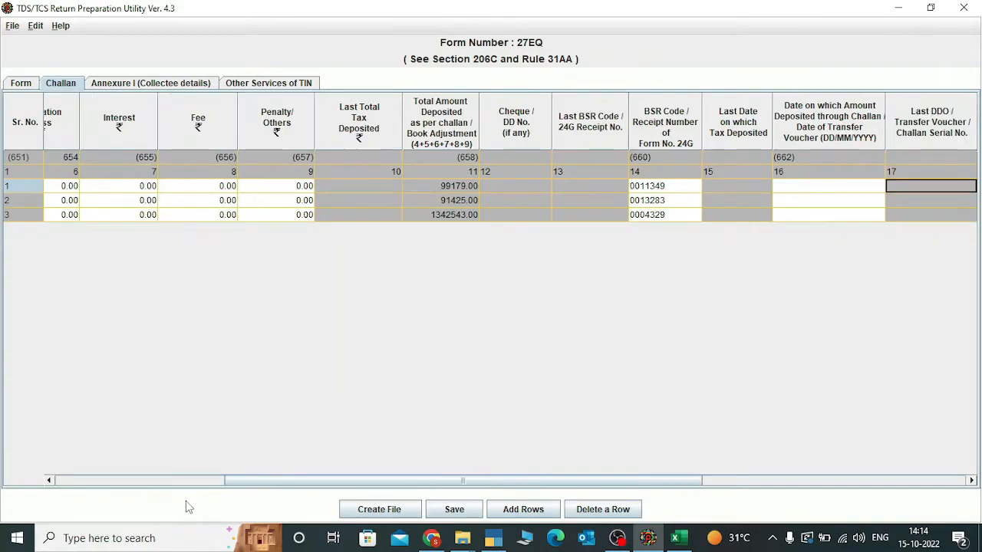
{"action": "key", "text": "Tab"}
{"action": "key", "text": "shift+Tab"}
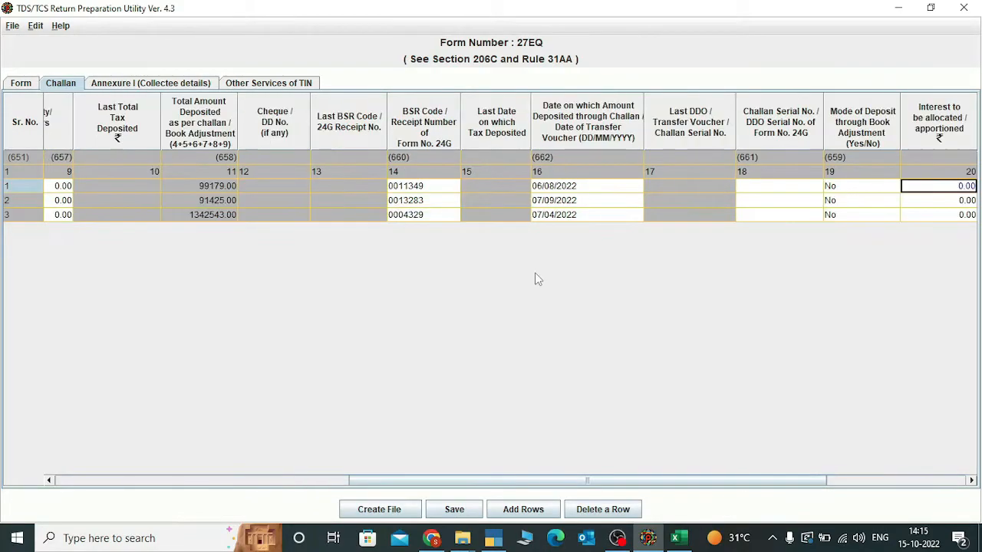
{"action": "key", "text": "shift+Tab"}
{"action": "key", "text": "shift+Tab"}
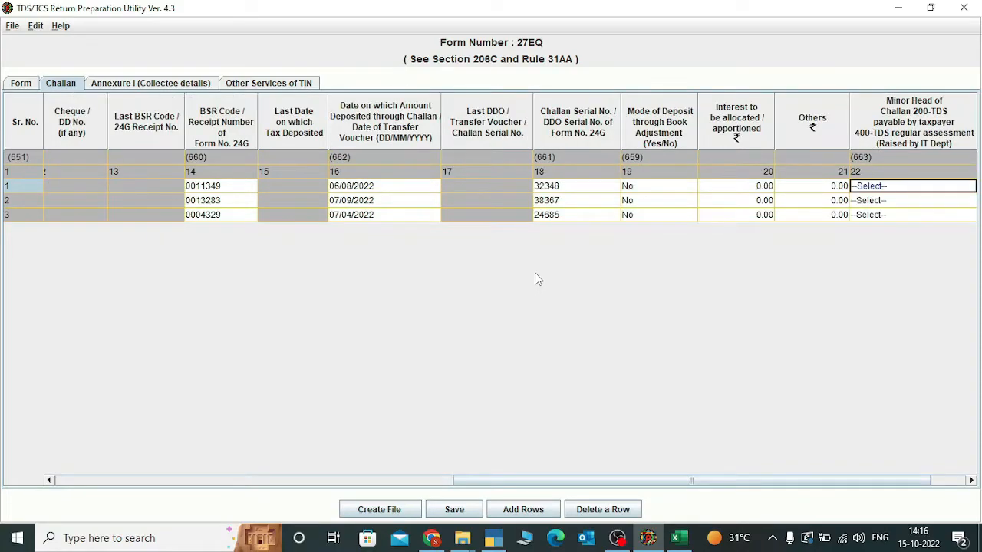
Set the minor head of challan to 200 for all three challan rows.
{"action": "key", "text": "ctrl+v"}
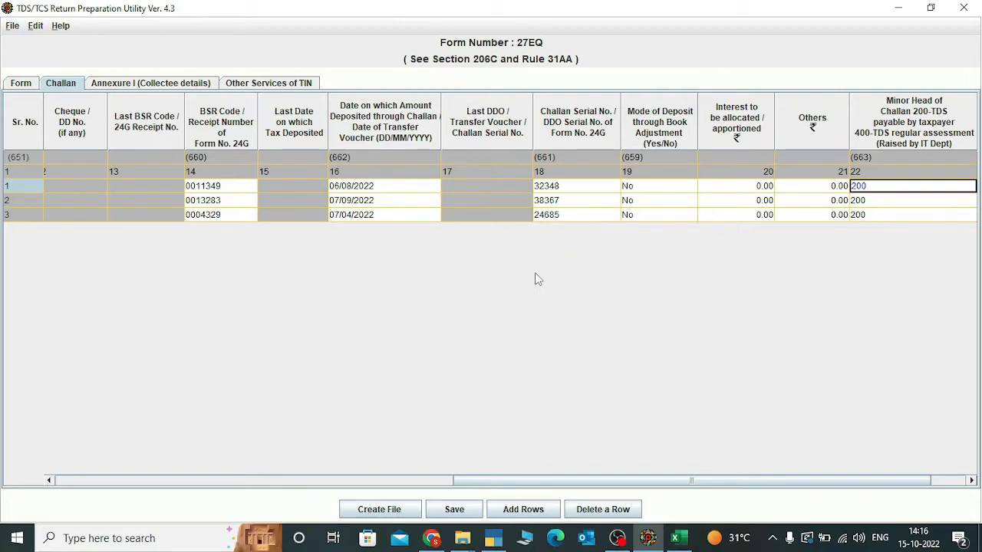
{"action": "key", "text": "Left"}
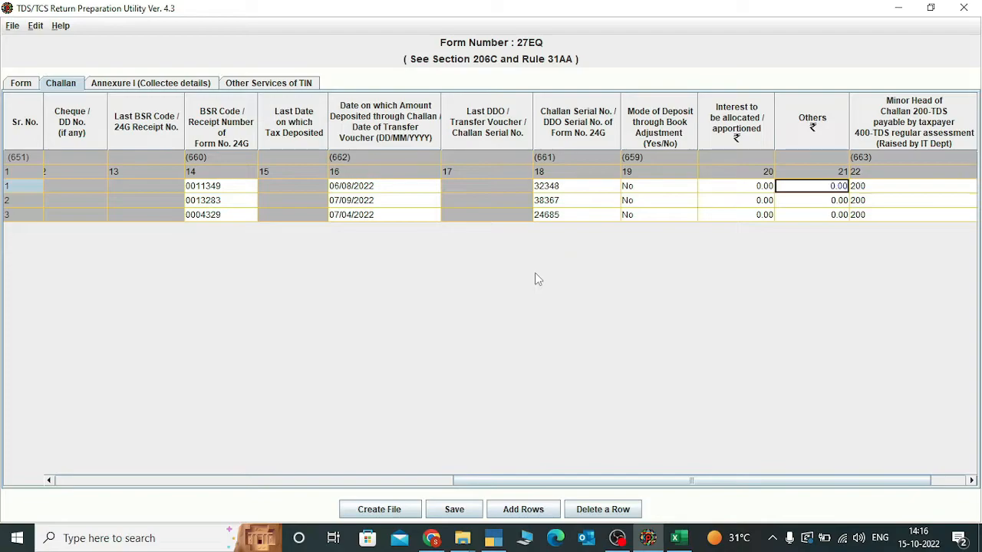
{"action": "key", "text": "Left"}
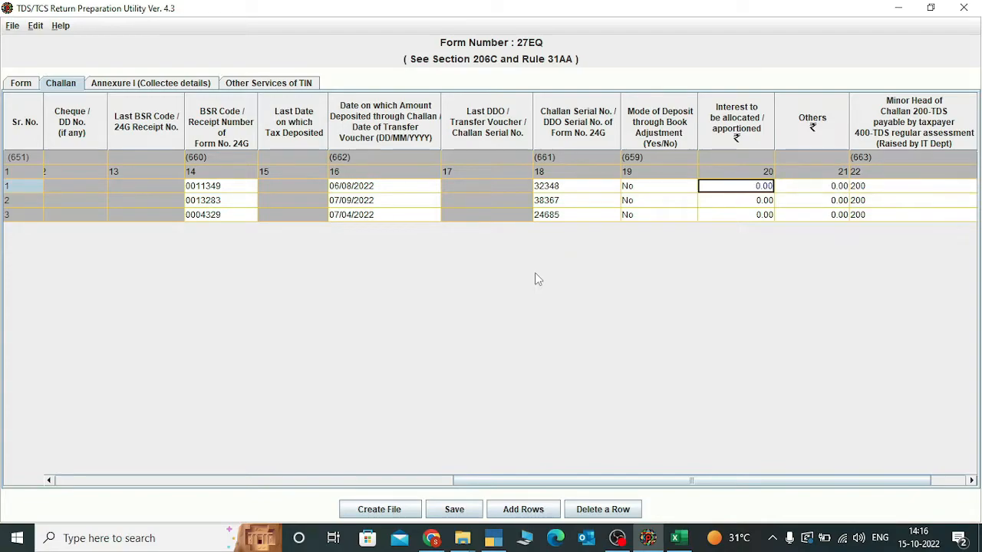
{"action": "key", "text": "Left"}
{"action": "key", "text": "Left"}
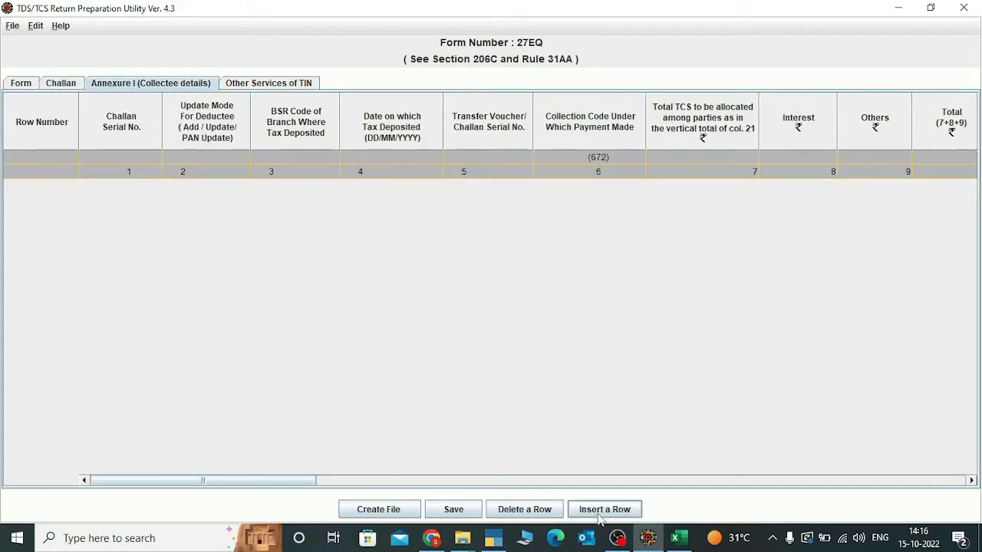
Insert collectee rows in Annexure I: 700 for challan 1, 578 for challan 2 and 1 for challan 3.
{"action": "left_click", "coordinate": [600, 510]}
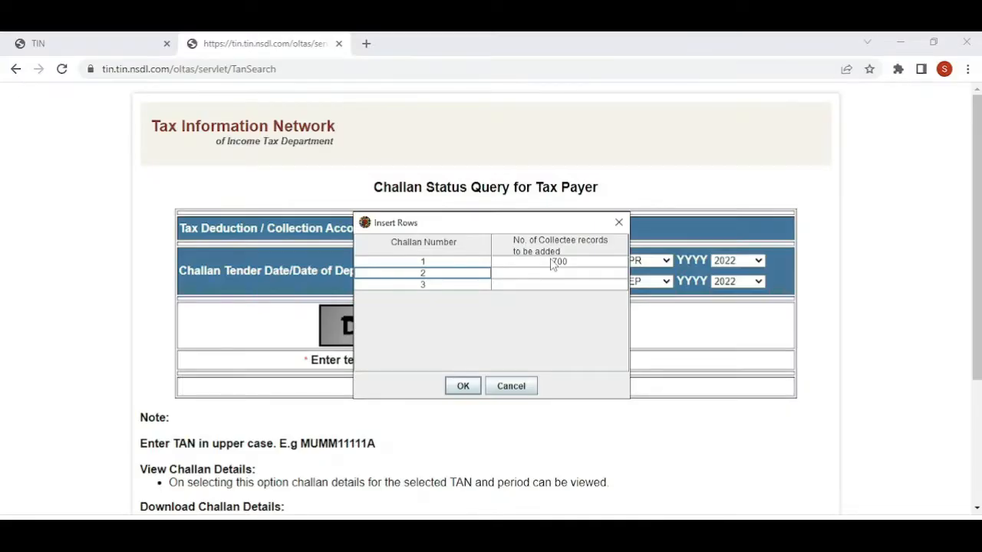
{"action": "key", "text": "Tab"}
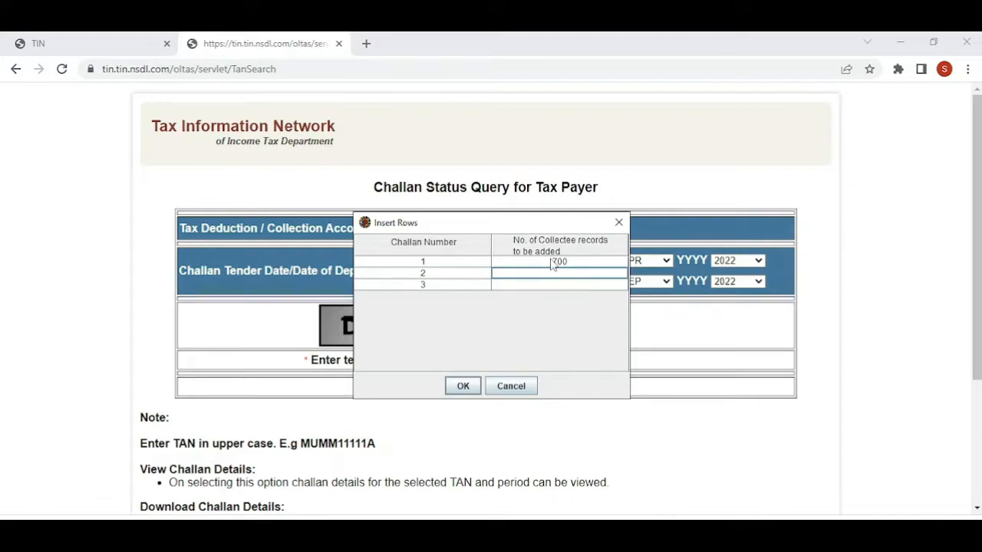
{"action": "type", "text": "578"}
{"action": "key", "text": "Tab"}
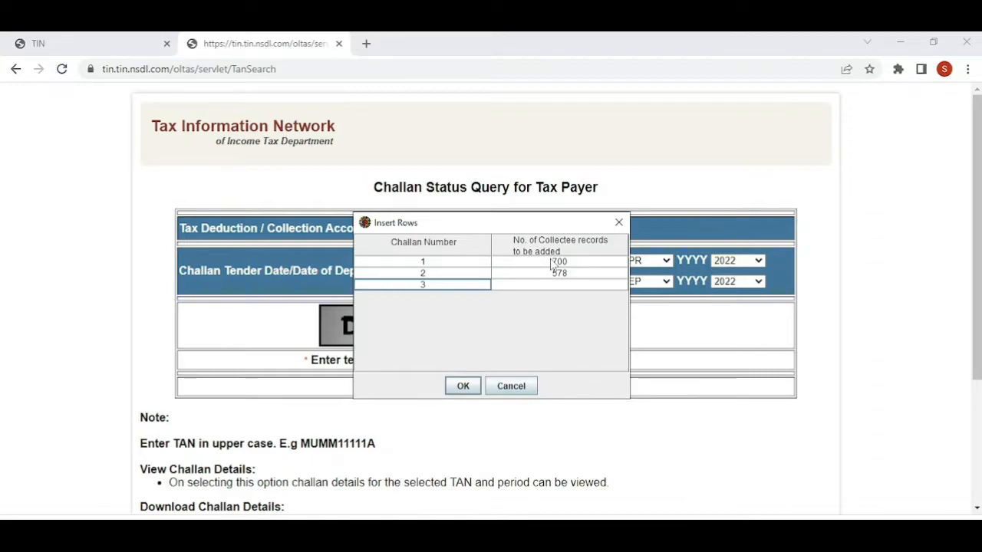
{"action": "key", "text": "Tab"}
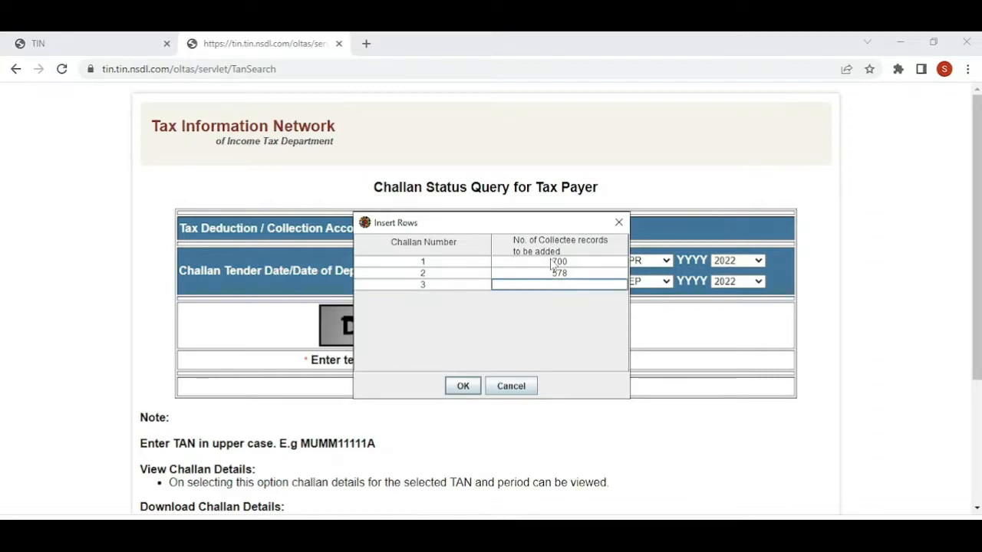
{"action": "type", "text": "1"}
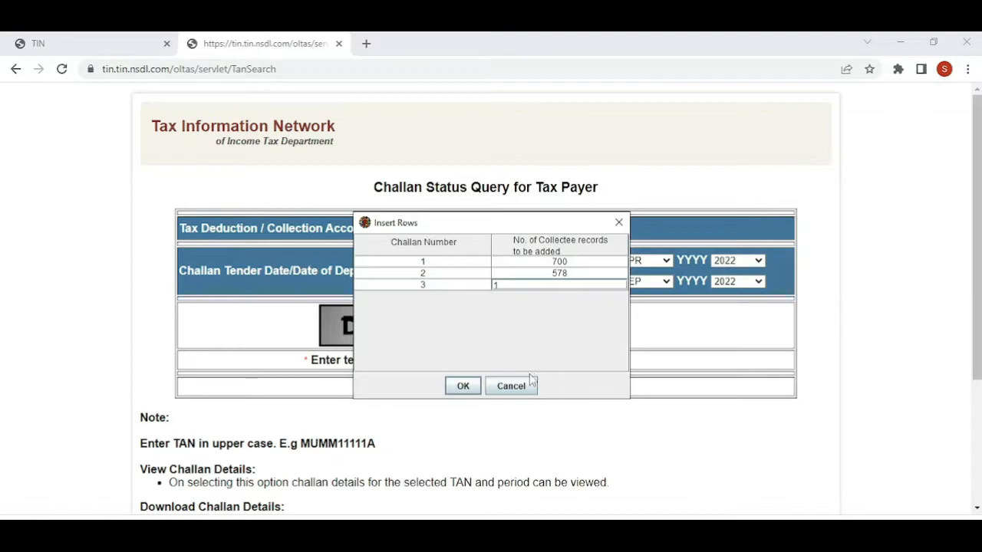
{"action": "left_click", "coordinate": [463, 390]}
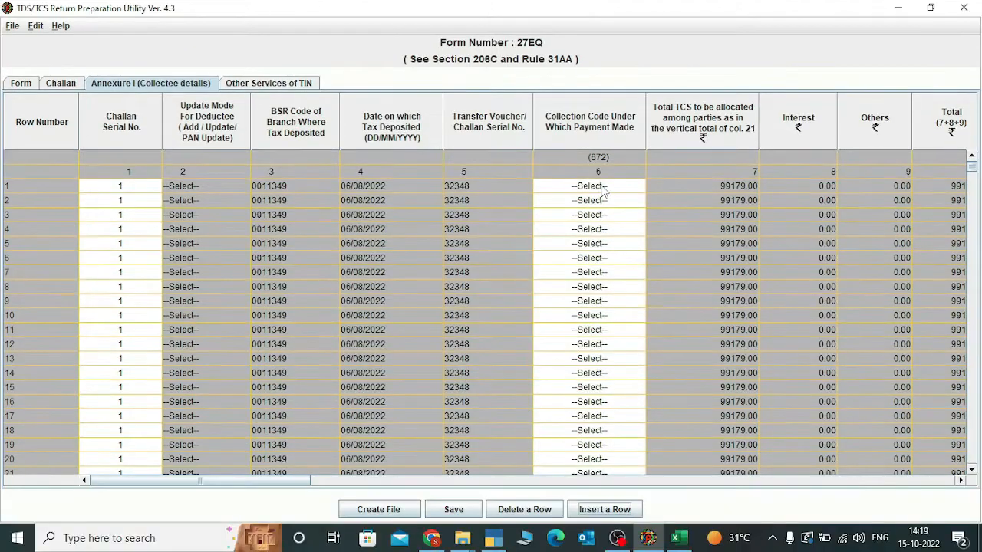
Set the collection code to R, collection at source on sale of goods, for the collectee rows in Annexure I.
{"action": "left_click", "coordinate": [602, 218]}
{"action": "key", "text": "Down"}
{"action": "key", "text": "Down"}
{"action": "key", "text": "Down"}
{"action": "key", "text": "Down"}
{"action": "key", "text": "Down"}
{"action": "key", "text": "Down"}
{"action": "key", "text": "Down"}
{"action": "key", "text": "Down"}
{"action": "key", "text": "Down"}
{"action": "key", "text": "Down"}
{"action": "key", "text": "Down"}
{"action": "key", "text": "Down"}
{"action": "key", "text": "Down"}
{"action": "key", "text": "Down"}
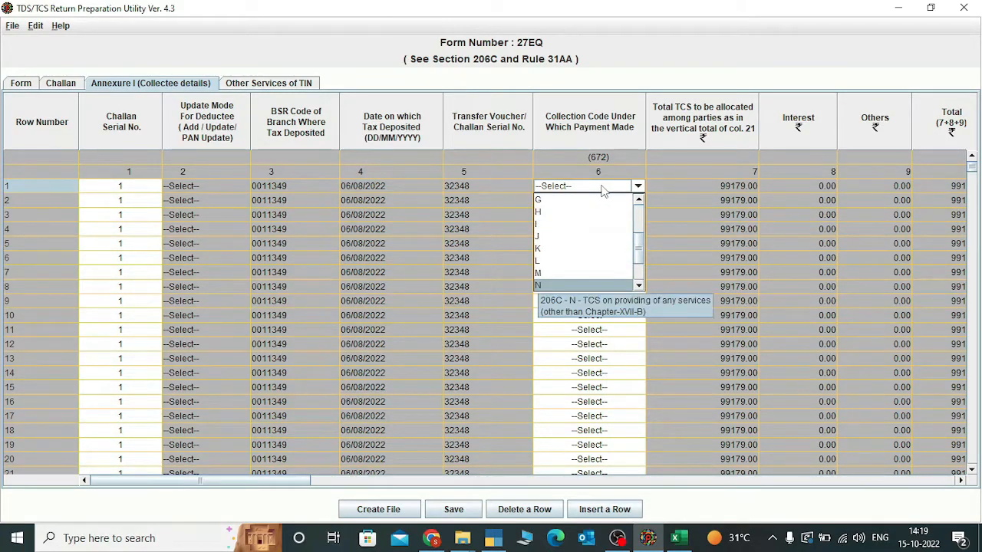
{"action": "key", "text": "Up"}
{"action": "key", "text": "Up"}
{"action": "key", "text": "Up"}
{"action": "key", "text": "Up"}
{"action": "key", "text": "Up"}
{"action": "key", "text": "Up"}
{"action": "key", "text": "Up"}
{"action": "key", "text": "Up"}
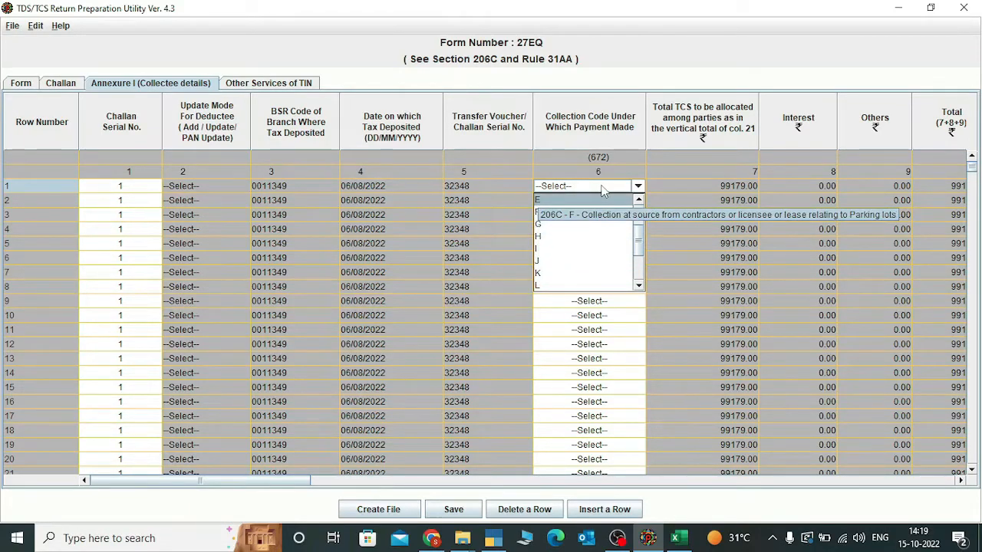
{"action": "key", "text": "Up"}
{"action": "key", "text": "Up"}
{"action": "key", "text": "Up"}
{"action": "key", "text": "Up"}
{"action": "key", "text": "Up"}
{"action": "key", "text": "Up"}
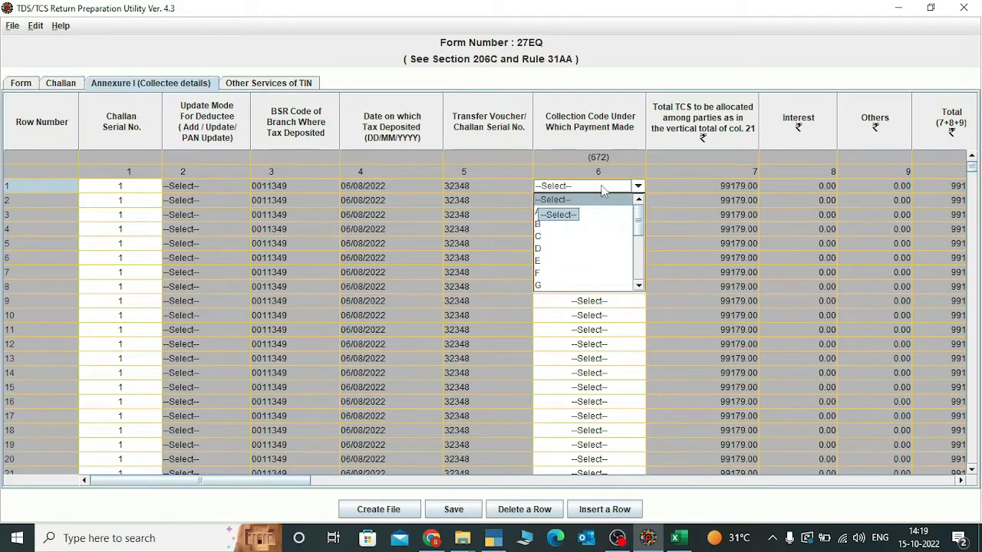
{"action": "key", "text": "Down"}
{"action": "key", "text": "Down"}
{"action": "key", "text": "Down"}
{"action": "key", "text": "Down"}
{"action": "key", "text": "Down"}
{"action": "key", "text": "Down"}
{"action": "key", "text": "Down"}
{"action": "key", "text": "Down"}
{"action": "key", "text": "Down"}
{"action": "key", "text": "Down"}
{"action": "key", "text": "Down"}
{"action": "key", "text": "Down"}
{"action": "key", "text": "Down"}
{"action": "key", "text": "Down"}
{"action": "key", "text": "Down"}
{"action": "key", "text": "Down"}
{"action": "key", "text": "Down"}
{"action": "key", "text": "Down"}
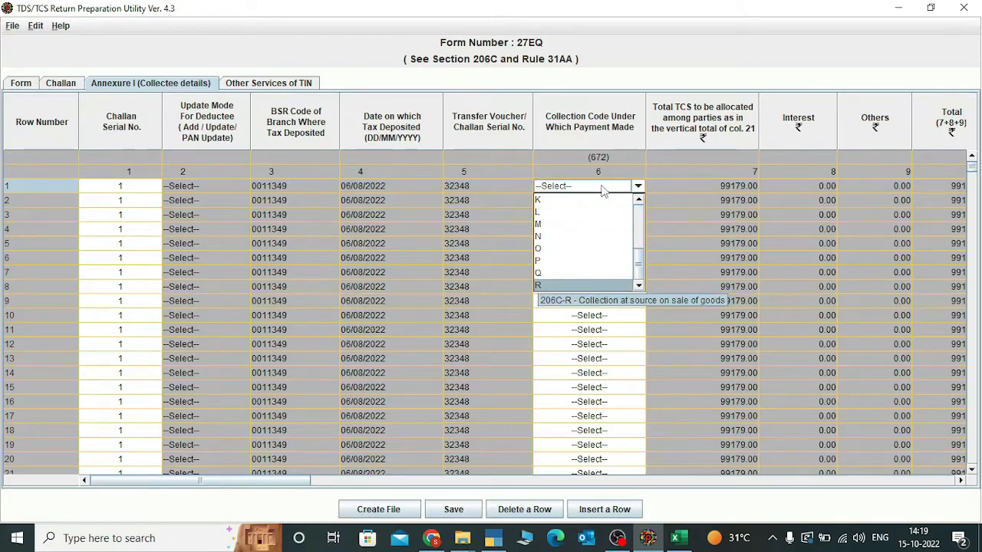
{"action": "left_click", "coordinate": [543, 288]}
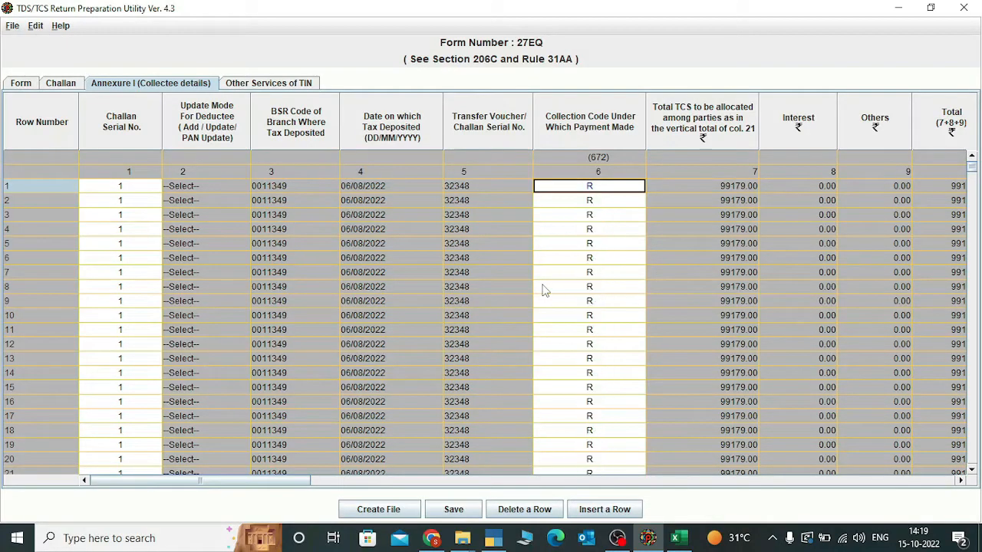
Paste the copied list of party PANs into the PAN of the Party column of Annexure I, starting at row 1.
{"action": "key", "text": "Tab"}
{"action": "key", "text": "Tab"}
{"action": "key", "text": "Tab"}
{"action": "key", "text": "Tab"}
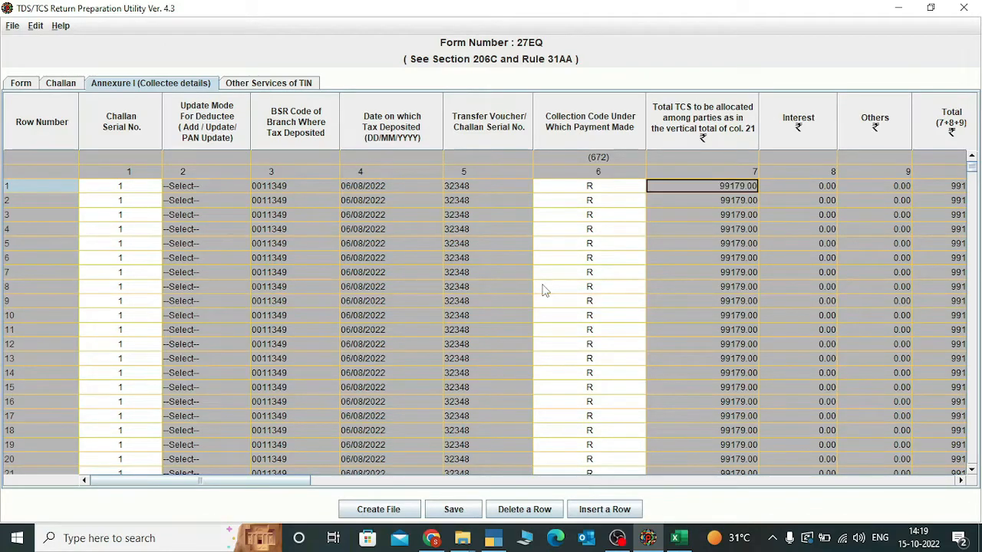
{"action": "key", "text": "Right"}
{"action": "key", "text": "Right"}
{"action": "key", "text": "Right"}
{"action": "key", "text": "Right"}
{"action": "key", "text": "Left"}
{"action": "key", "text": "Left"}
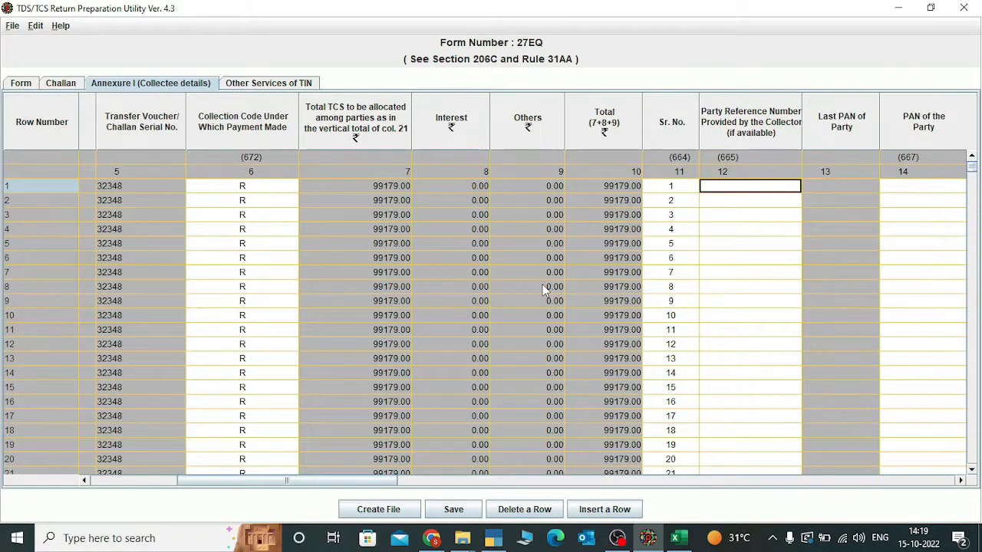
{"action": "key", "text": "Right"}
{"action": "key", "text": "Right"}
{"action": "key", "text": "Right"}
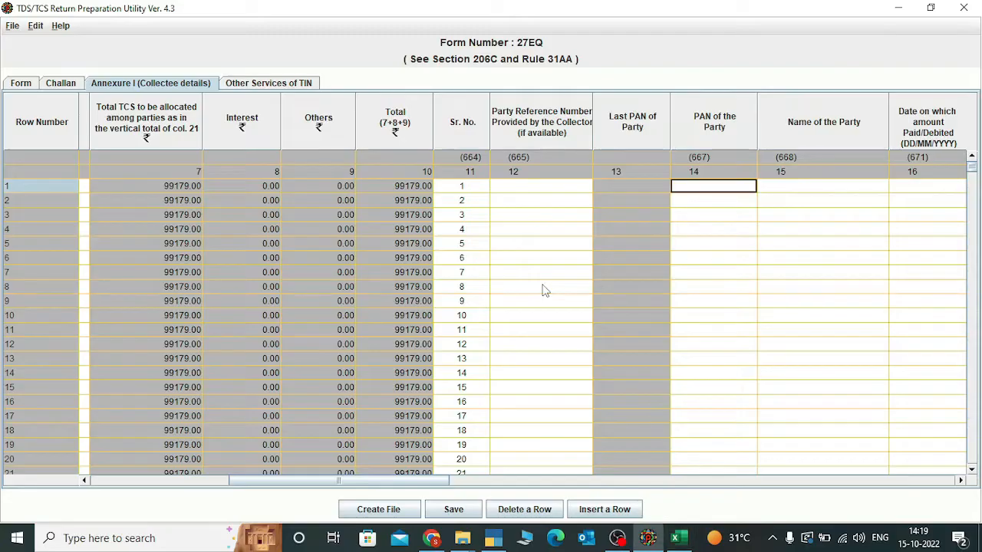
{"action": "key", "text": "Left"}
{"action": "key", "text": "Right"}
{"action": "key", "text": "ctrl+v"}
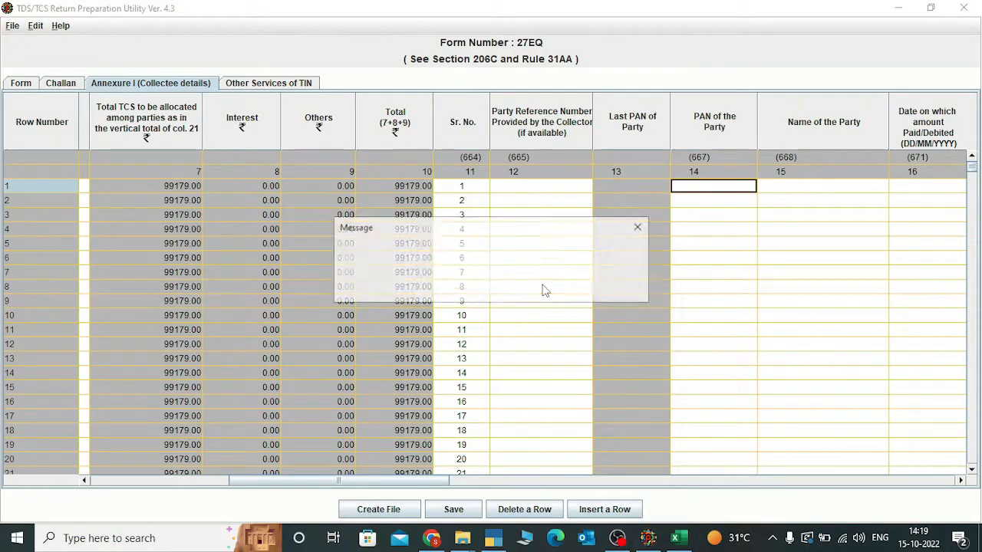
{"action": "left_click", "coordinate": [729, 455]}
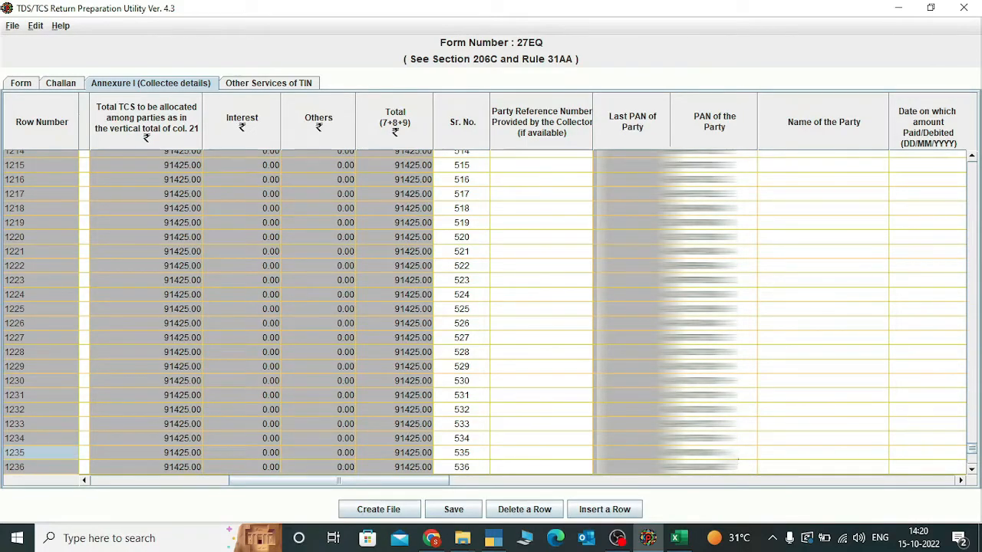
Try to paste the copied data into the PAN of the Party column starting at row 1033.
{"action": "key", "text": "Down"}
{"action": "key", "text": "Down"}
{"action": "key", "text": "Down"}
{"action": "key", "text": "Down"}
{"action": "key", "text": "Up"}
{"action": "key", "text": "Up"}
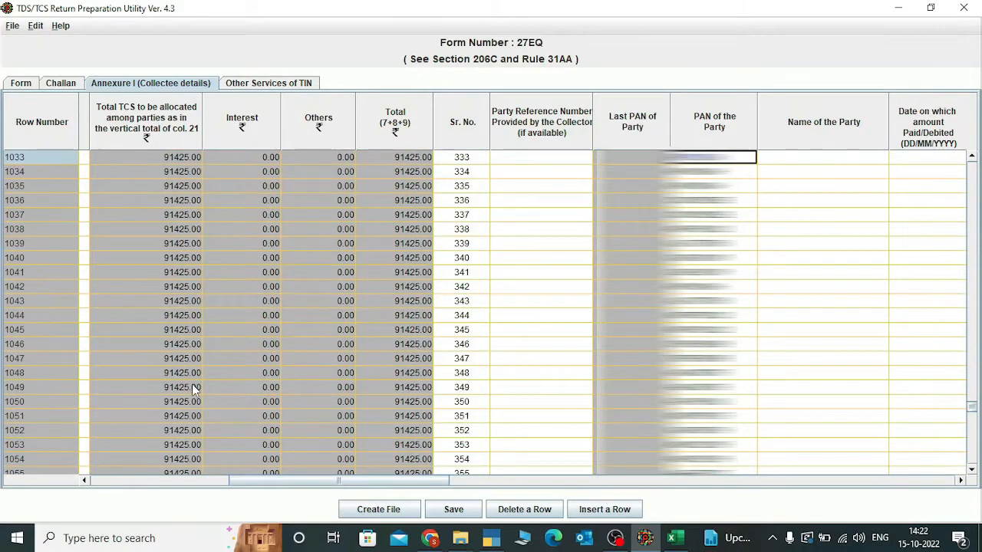
{"action": "key", "text": "ctrl+v"}
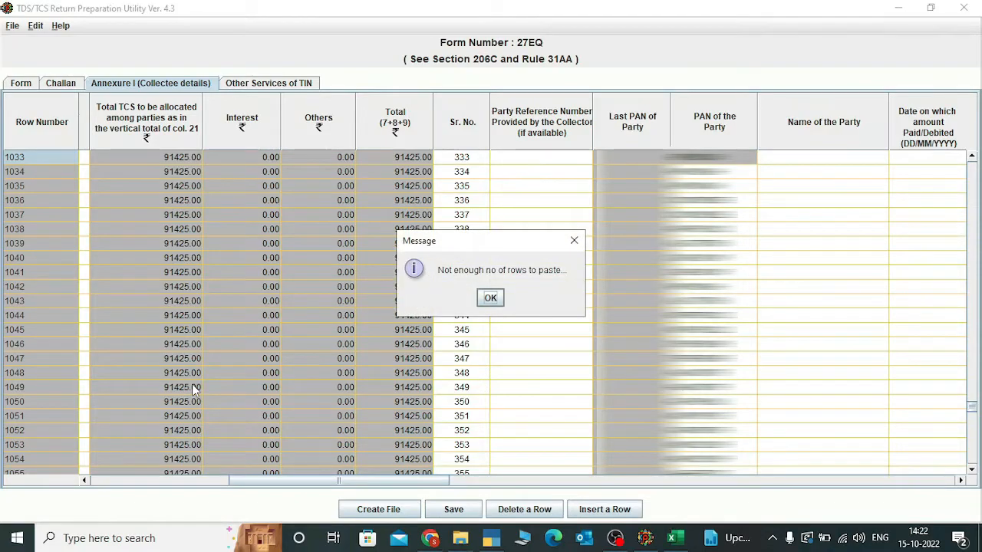
{"action": "key", "text": "Return"}
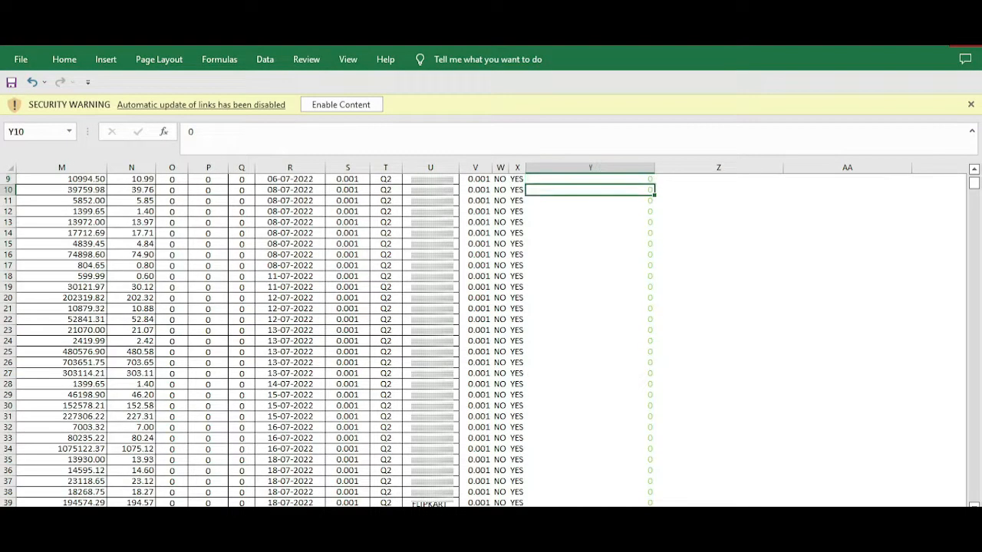
In the Excel workbook, copy the column Y values from cell Y10 down to the end of the data.
{"action": "key", "text": "ctrl+shift+Down"}
{"action": "key", "text": "ctrl+c"}
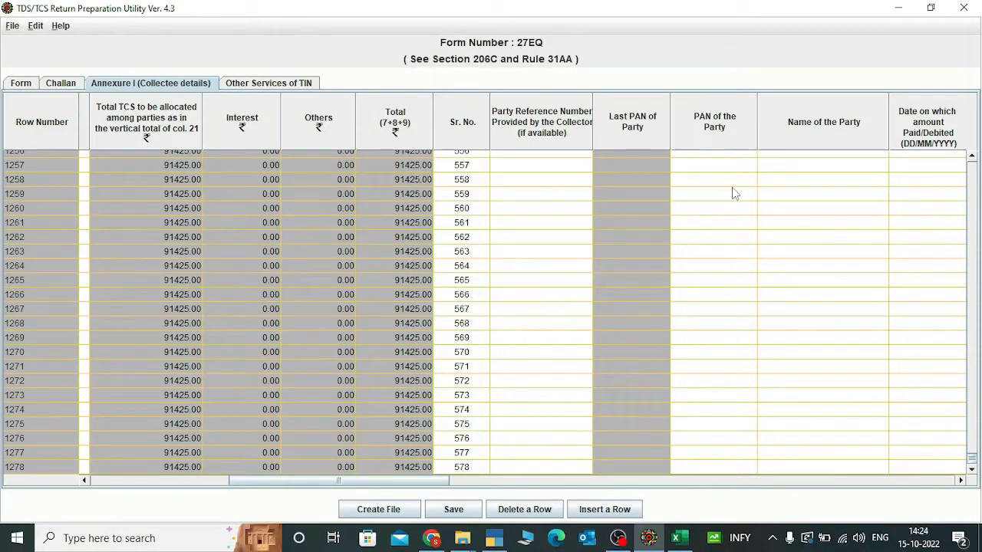
In the RPU's Annexure I, paste the party names into the Name of the Party column, starting at row 1.
{"action": "key", "text": "ctrl+Home"}
{"action": "key", "text": "Down"}
{"action": "key", "text": "Left"}
{"action": "key", "text": "Down"}
{"action": "key", "text": "Down"}
{"action": "key", "text": "Down"}
{"action": "key", "text": "Down"}
{"action": "key", "text": "Down"}
{"action": "key", "text": "Down"}
{"action": "key", "text": "Down"}
{"action": "key", "text": "Down"}
{"action": "key", "text": "Down"}
{"action": "key", "text": "Down"}
{"action": "key", "text": "Down"}
{"action": "key", "text": "Down"}
{"action": "key", "text": "Down"}
{"action": "key", "text": "Down"}
{"action": "key", "text": "Down"}
{"action": "key", "text": "Down"}
{"action": "key", "text": "Down"}
{"action": "key", "text": "Down"}
{"action": "key", "text": "Down"}
{"action": "key", "text": "Down"}
{"action": "key", "text": "Down"}
{"action": "key", "text": "Down"}
{"action": "key", "text": "Down"}
{"action": "key", "text": "Down"}
{"action": "key", "text": "Down"}
{"action": "key", "text": "Down"}
{"action": "key", "text": "Down"}
{"action": "key", "text": "Down"}
{"action": "key", "text": "Down"}
{"action": "key", "text": "Down"}
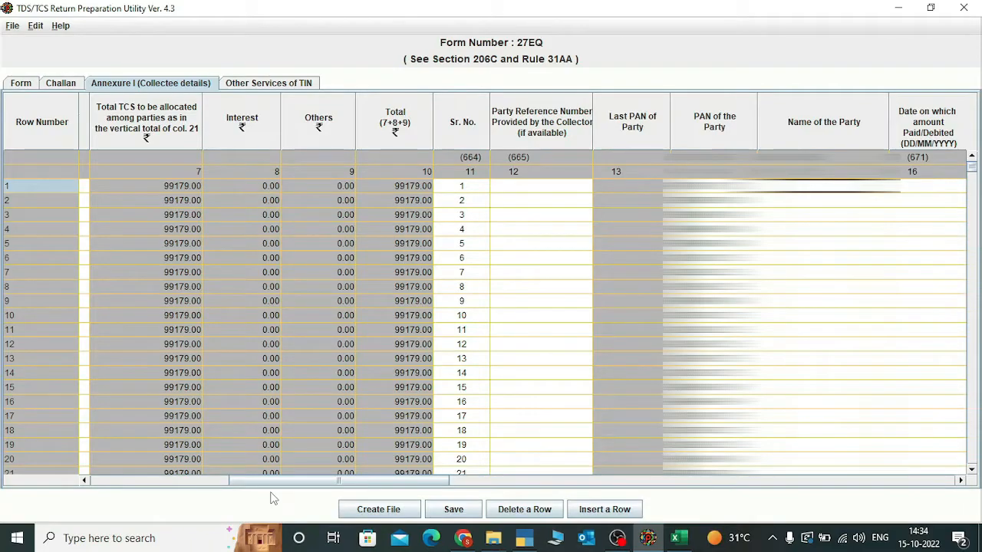
{"action": "key", "text": "ctrl+v"}
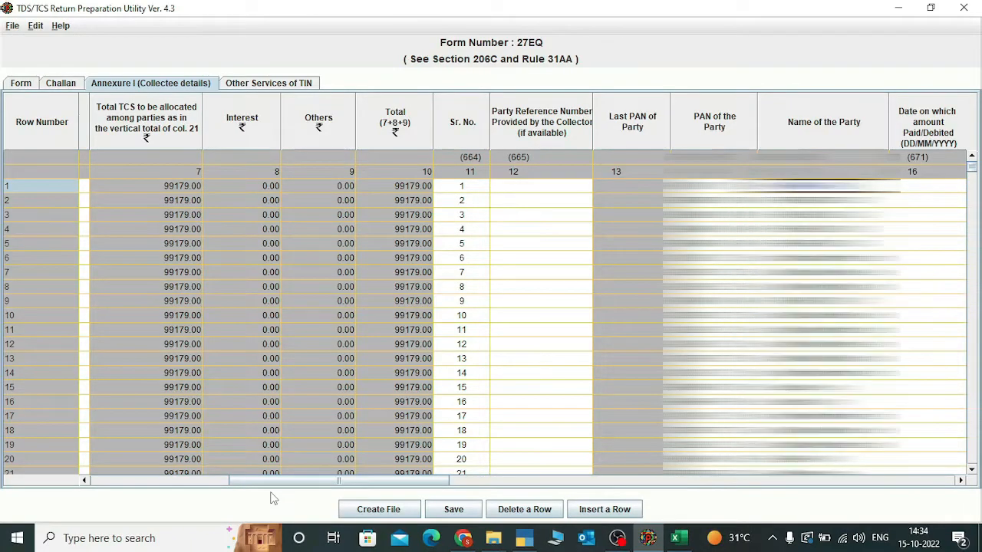
Examine the PAN and Name of the Party entries down the collectee rows as far as row 125.
{"action": "key", "text": "Down"}
{"action": "key", "text": "Down"}
{"action": "key", "text": "Down"}
{"action": "key", "text": "Down"}
{"action": "key", "text": "Down"}
{"action": "key", "text": "Down"}
{"action": "key", "text": "Down"}
{"action": "key", "text": "Down"}
{"action": "key", "text": "Down"}
{"action": "key", "text": "Down"}
{"action": "key", "text": "Down"}
{"action": "key", "text": "Down"}
{"action": "key", "text": "Down"}
{"action": "key", "text": "Down"}
{"action": "key", "text": "Down"}
{"action": "key", "text": "Down"}
{"action": "key", "text": "Down"}
{"action": "key", "text": "Down"}
{"action": "key", "text": "Down"}
{"action": "key", "text": "Down"}
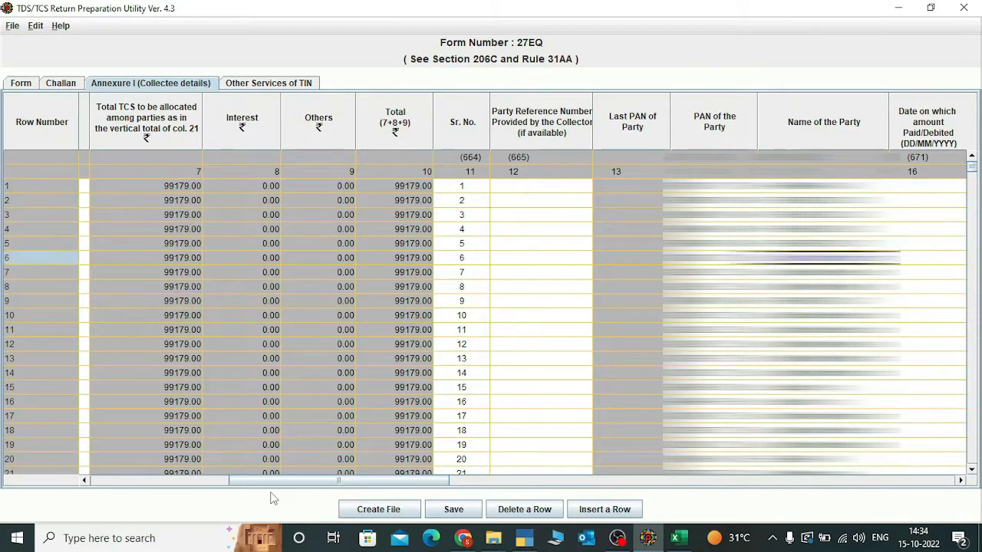
{"action": "key", "text": "Down"}
{"action": "key", "text": "Down"}
{"action": "key", "text": "Down"}
{"action": "key", "text": "Down"}
{"action": "key", "text": "Down"}
{"action": "key", "text": "Down"}
{"action": "key", "text": "Down"}
{"action": "key", "text": "Down"}
{"action": "key", "text": "Down"}
{"action": "key", "text": "Down"}
{"action": "key", "text": "Down"}
{"action": "key", "text": "Down"}
{"action": "key", "text": "Down"}
{"action": "key", "text": "Down"}
{"action": "key", "text": "Down"}
{"action": "key", "text": "Down"}
{"action": "key", "text": "Down"}
{"action": "key", "text": "Down"}
{"action": "key", "text": "Down"}
{"action": "key", "text": "Down"}
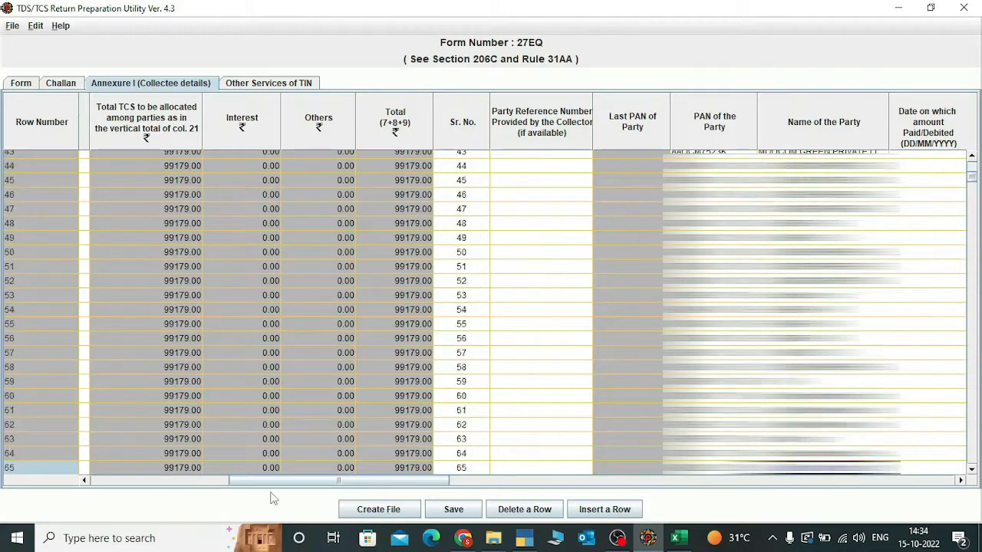
{"action": "key", "text": "Down"}
{"action": "key", "text": "Down"}
{"action": "key", "text": "Down"}
{"action": "key", "text": "Down"}
{"action": "key", "text": "Down"}
{"action": "key", "text": "Down"}
{"action": "key", "text": "Down"}
{"action": "key", "text": "Down"}
{"action": "key", "text": "Down"}
{"action": "key", "text": "Down"}
{"action": "key", "text": "Down"}
{"action": "key", "text": "Down"}
{"action": "key", "text": "Down"}
{"action": "key", "text": "Down"}
{"action": "key", "text": "Down"}
{"action": "key", "text": "Down"}
{"action": "key", "text": "Down"}
{"action": "key", "text": "Down"}
{"action": "key", "text": "Down"}
{"action": "key", "text": "Down"}
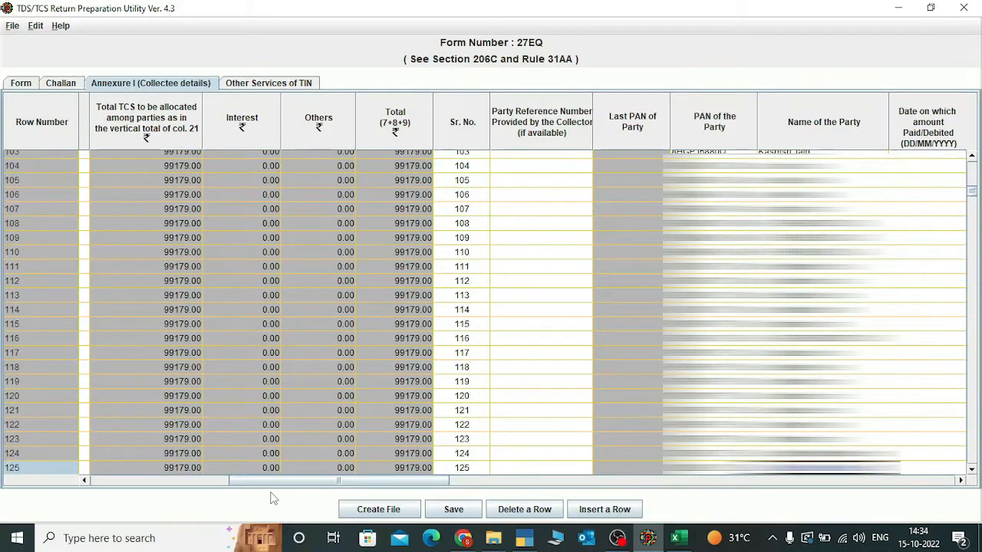
Paste the transaction amounts into the Amount Paid/Debited column and the tax amounts into the TCS column, starting at row 1.
{"action": "key", "text": "ctrl+Home"}
{"action": "key", "text": "Right"}
{"action": "key", "text": "Right"}
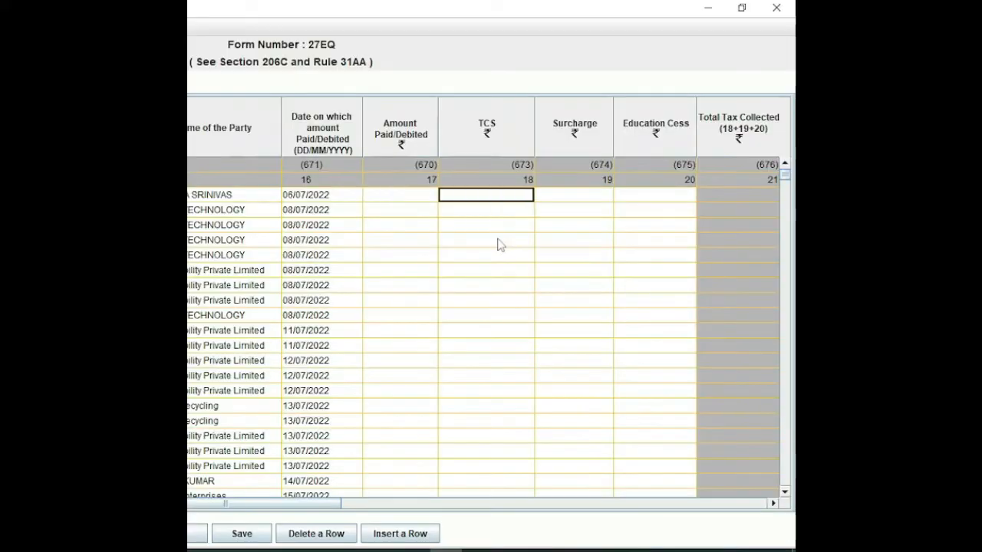
{"action": "key", "text": "Left"}
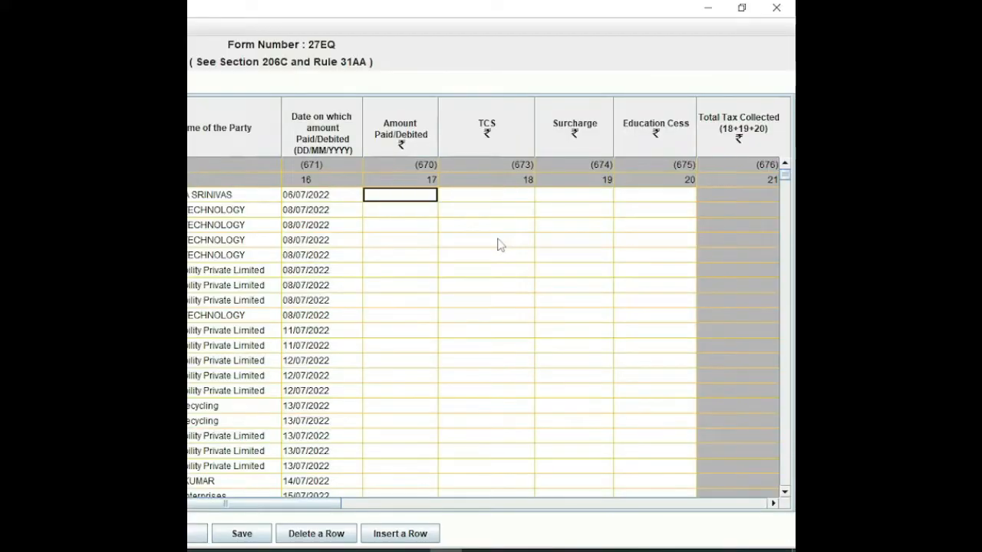
{"action": "key", "text": "ctrl+v"}
{"action": "key", "text": "Right"}
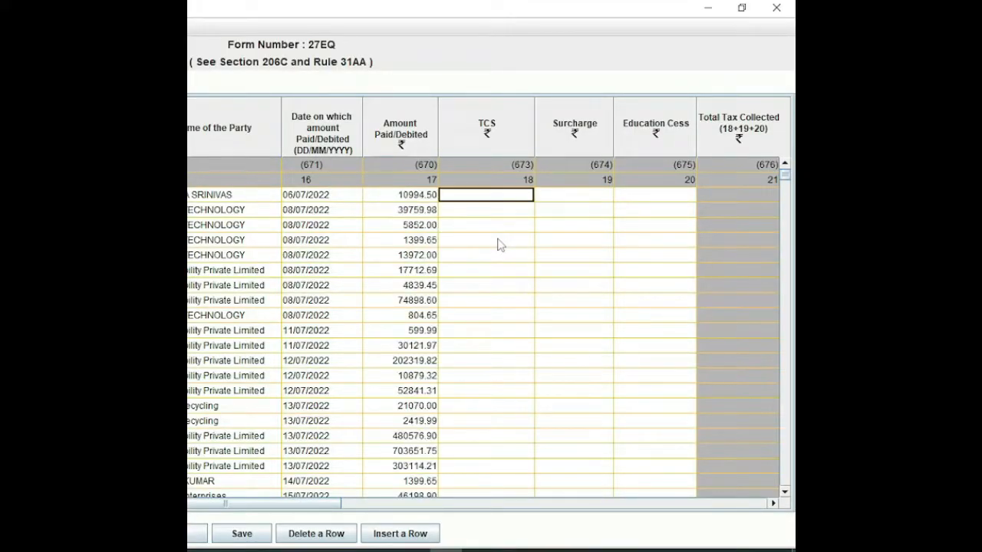
{"action": "key", "text": "ctrl+v"}
Fill the Surcharge and Education Cess columns with 0 for the collectee rows.
{"action": "key", "text": "Right"}
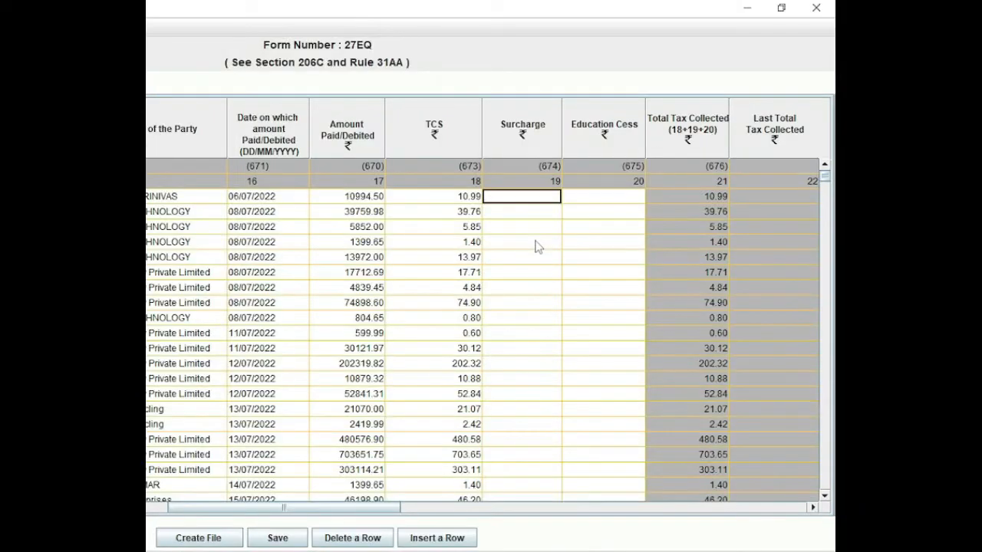
{"action": "key", "text": "ctrl+v"}
{"action": "key", "text": "Right"}
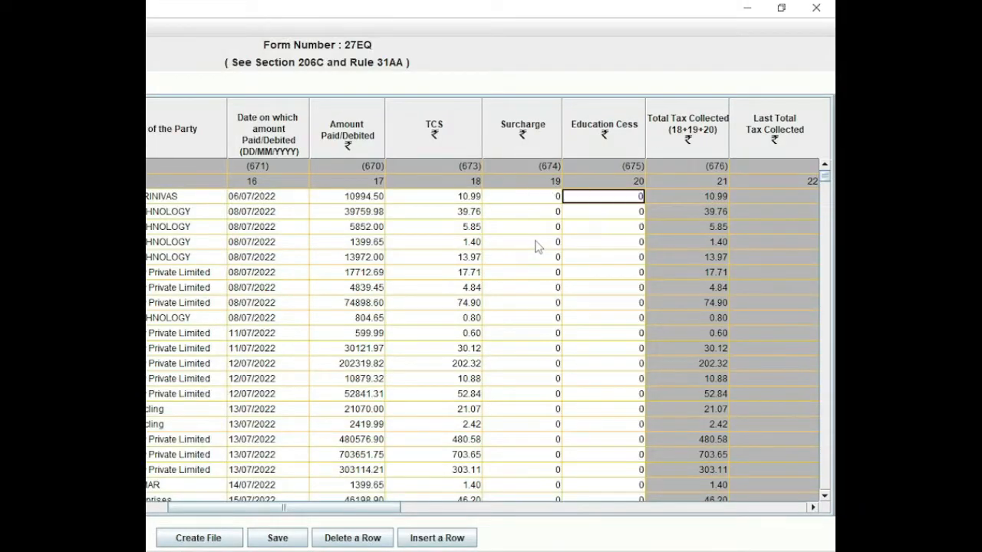
Paste the collection dates into the Date of Collection column and 0.001 into the Rate at which Tax Collected column.
{"action": "key", "text": "Right"}
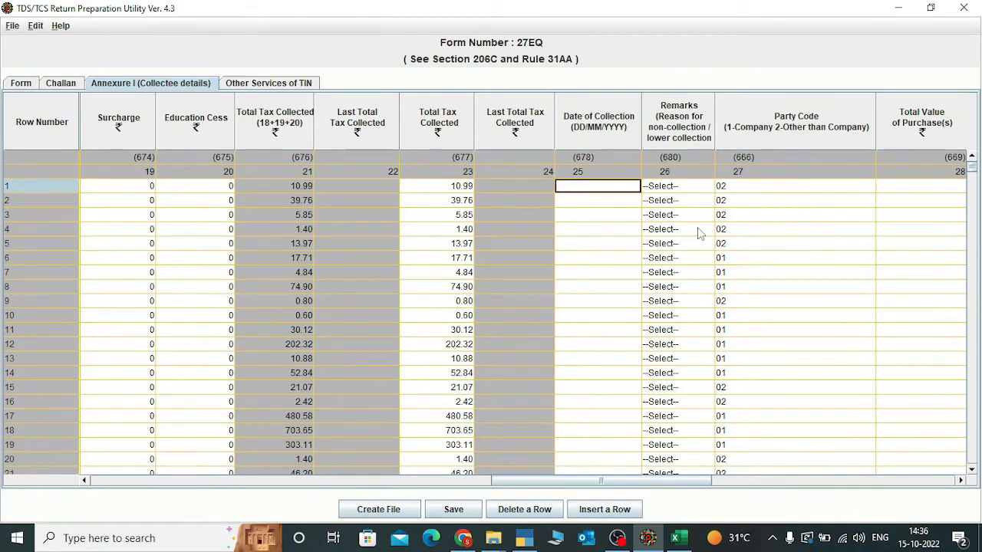
{"action": "key", "text": "ctrl+v"}
{"action": "key", "text": "Right"}
{"action": "key", "text": "Right"}
{"action": "key", "text": "Right"}
{"action": "key", "text": "Right"}
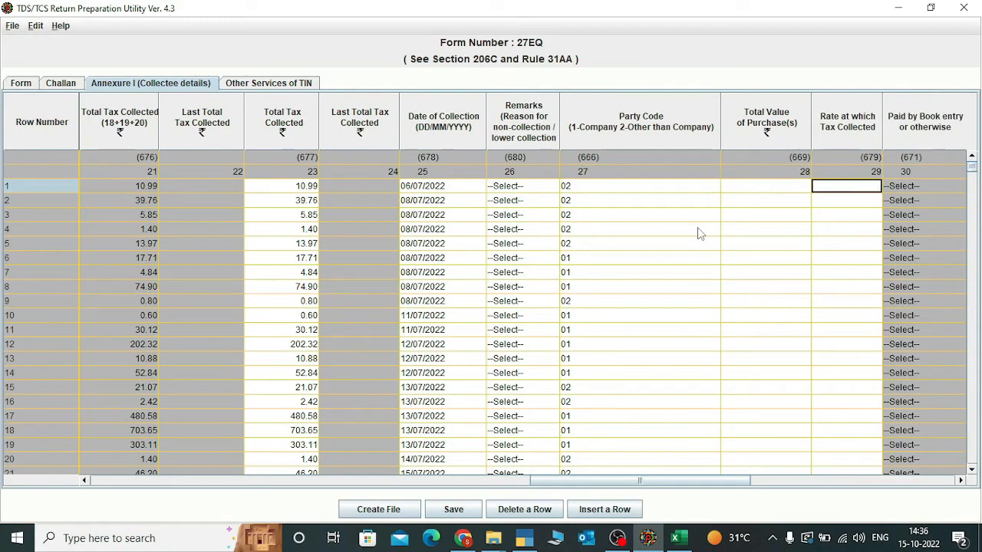
{"action": "key", "text": "ctrl+v"}
Go through the remaining Annexure I columns up to Date of payment of TDS, leaving them blank, and save the return.
{"action": "key", "text": "Right"}
{"action": "key", "text": "Right"}
{"action": "key", "text": "Right"}
{"action": "key", "text": "Left"}
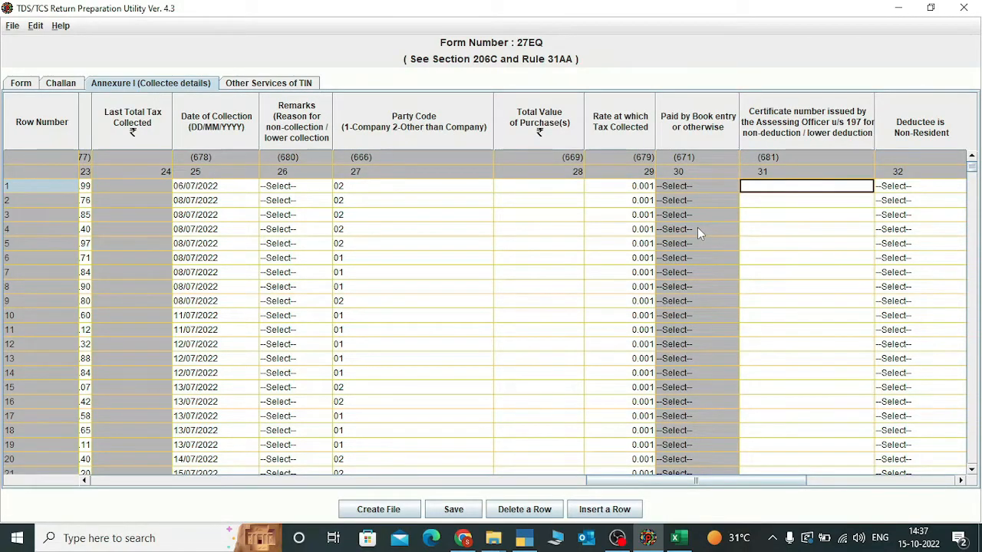
{"action": "key", "text": "Right"}
{"action": "key", "text": "Right"}
{"action": "key", "text": "Right"}
{"action": "key", "text": "Right"}
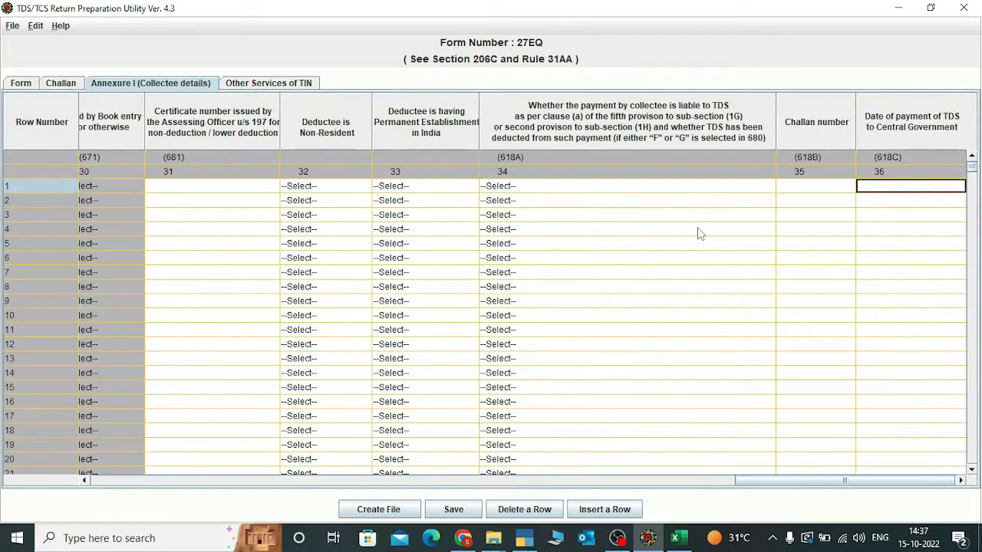
{"action": "left_click", "coordinate": [453, 510]}
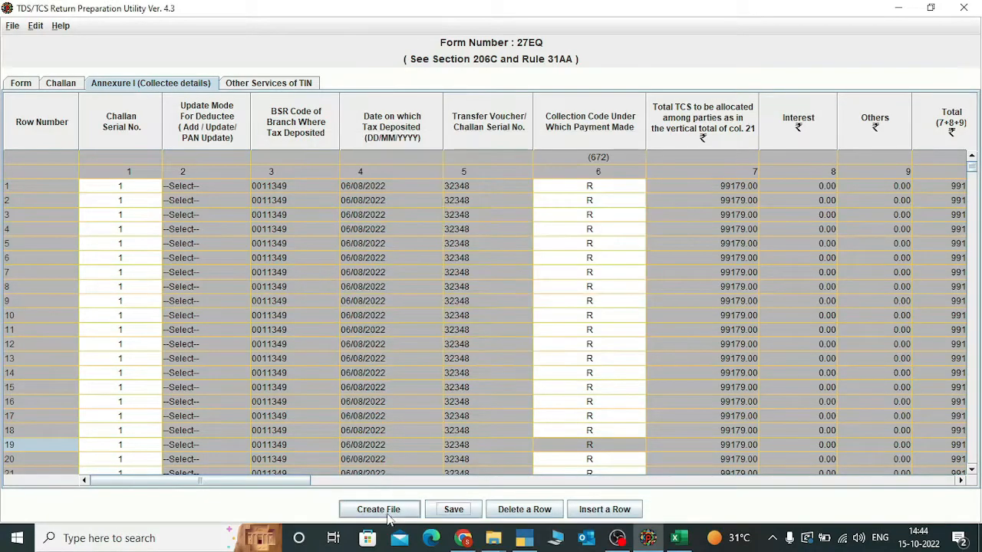
Try to create the return file and dismiss the validation messages.
{"action": "left_click", "coordinate": [388, 514]}
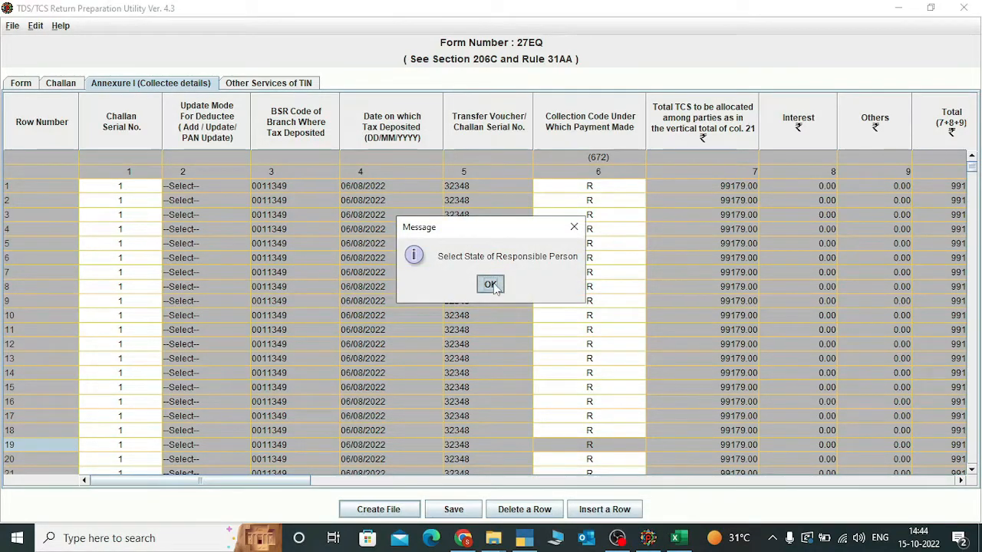
{"action": "left_click", "coordinate": [491, 285]}
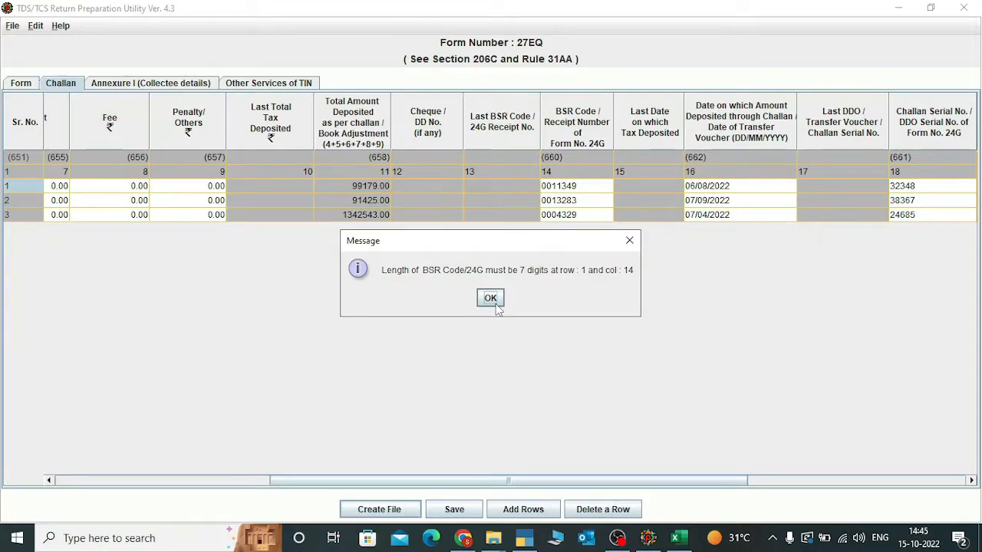
{"action": "left_click", "coordinate": [490, 298]}
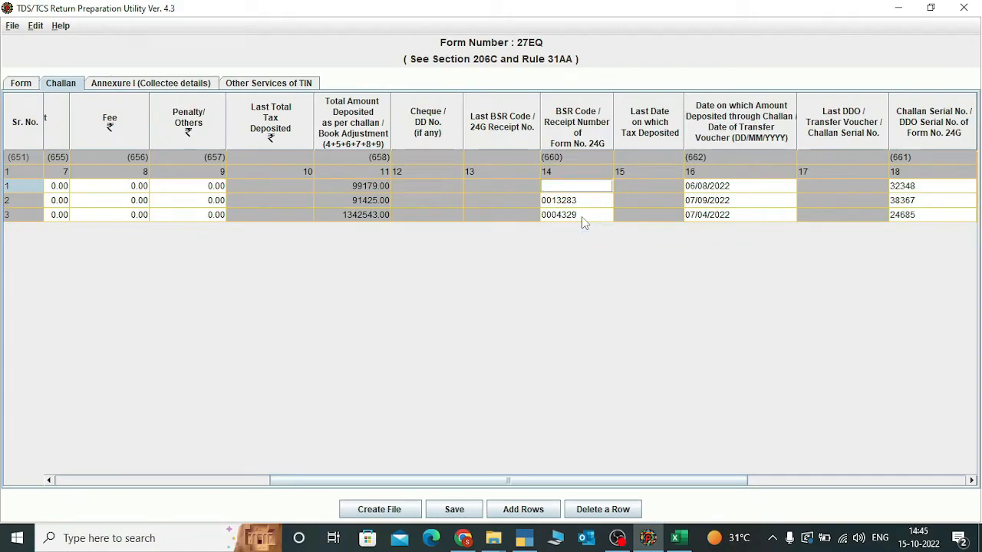
Re-enter the BSR code 0011349 for the first challan row.
{"action": "key", "text": "Down"}
{"action": "key", "text": "Down"}
{"action": "key", "text": "Up"}
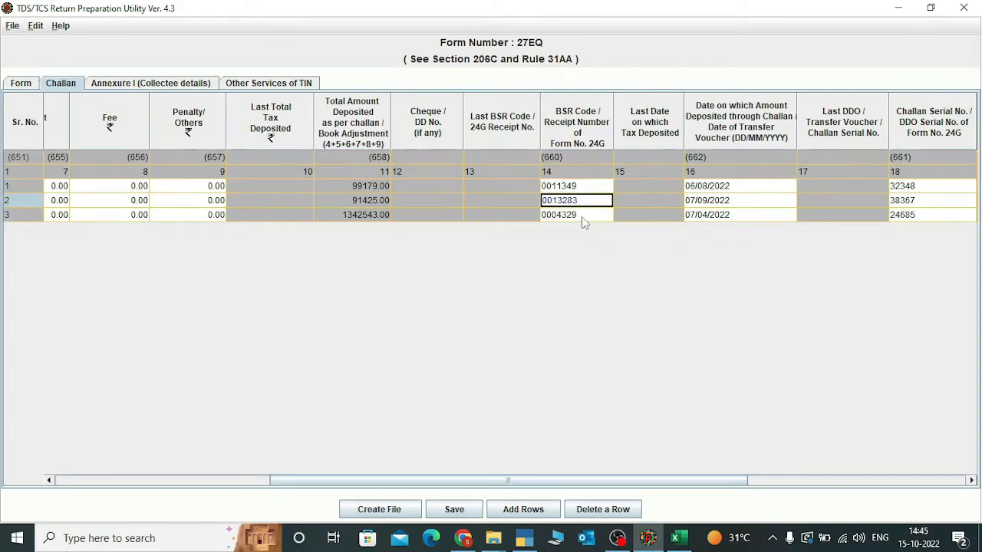
{"action": "key", "text": "Up"}
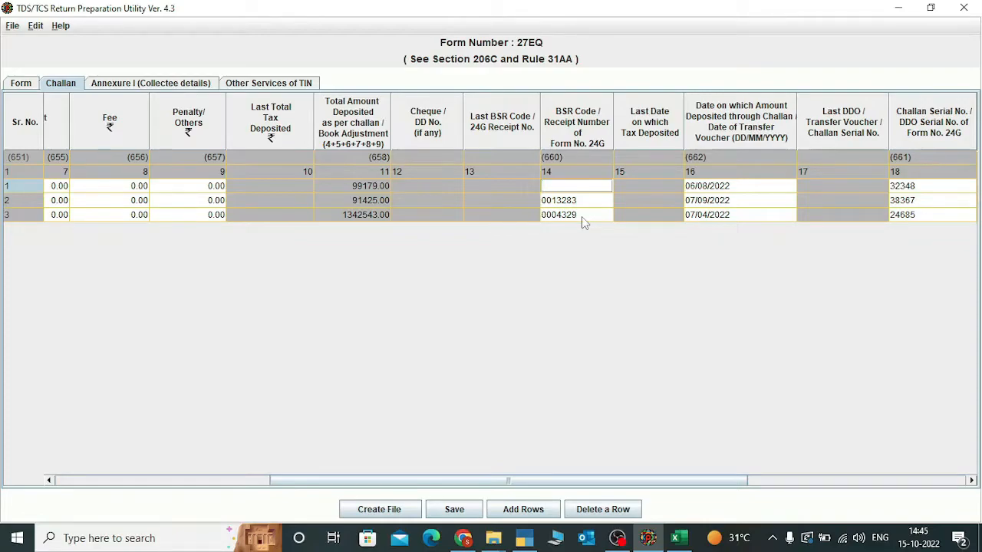
{"action": "type", "text": "0011349"}
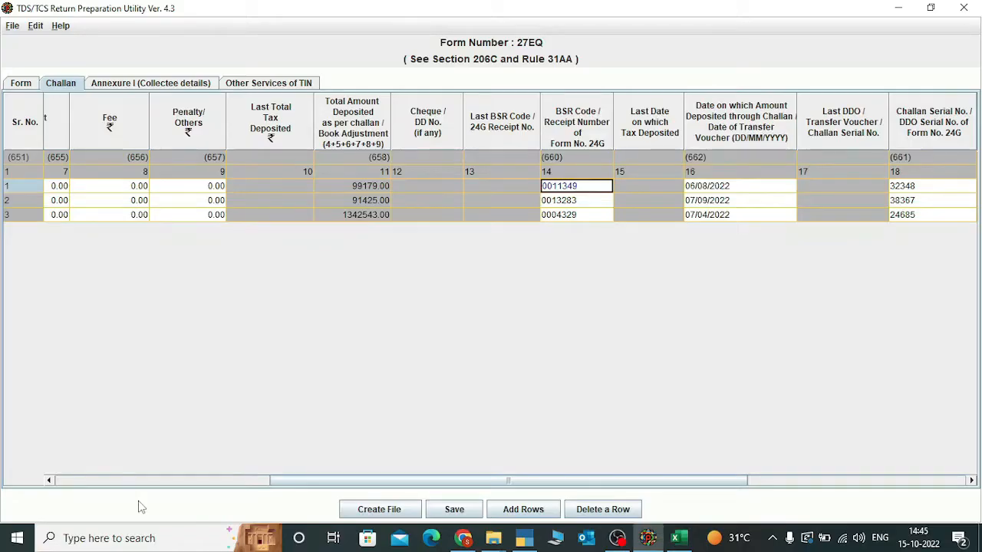
{"action": "type", "text": "001134"}
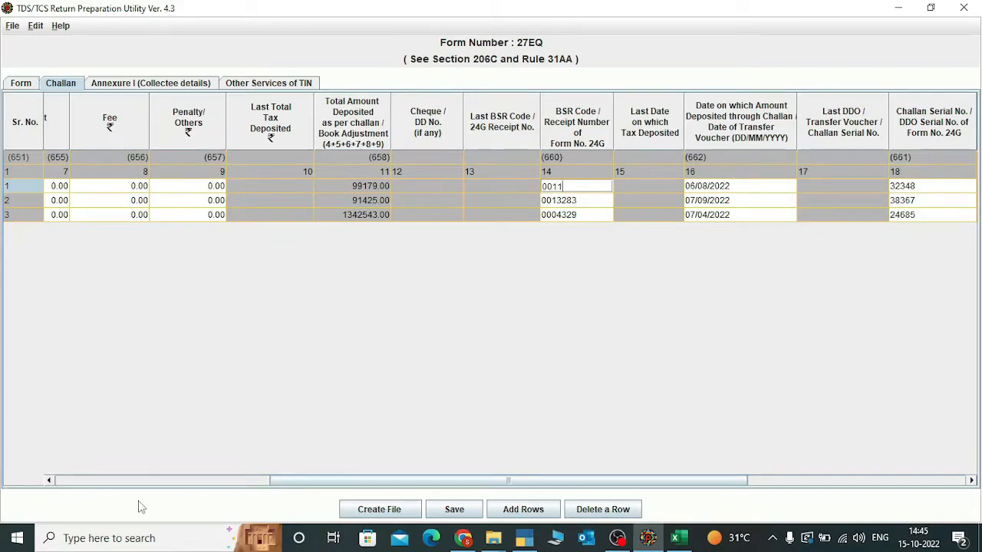
{"action": "type", "text": "9"}
{"action": "key", "text": "Tab"}
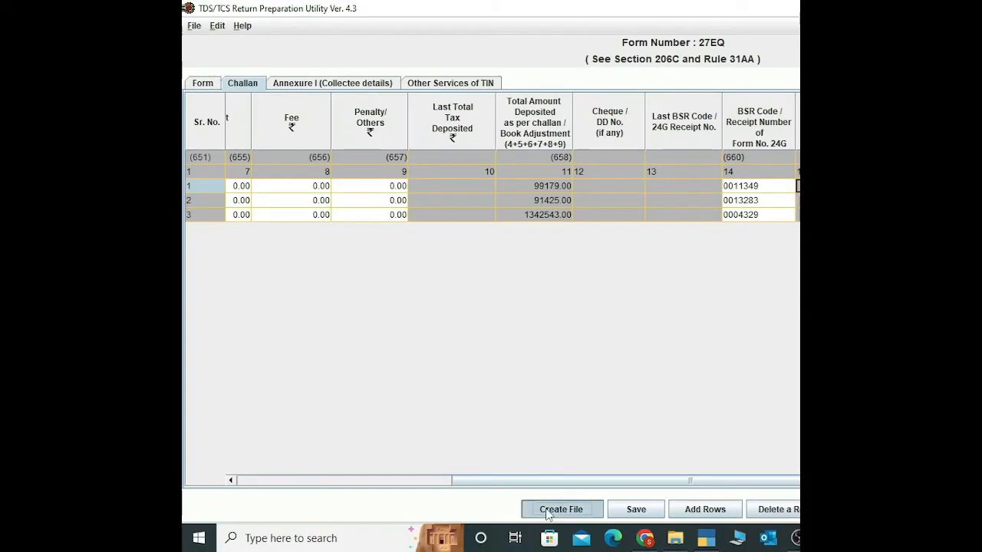
Run file creation again and dismiss the validation message about the amount paid in collectee row 1278.
{"action": "left_click", "coordinate": [368, 511]}
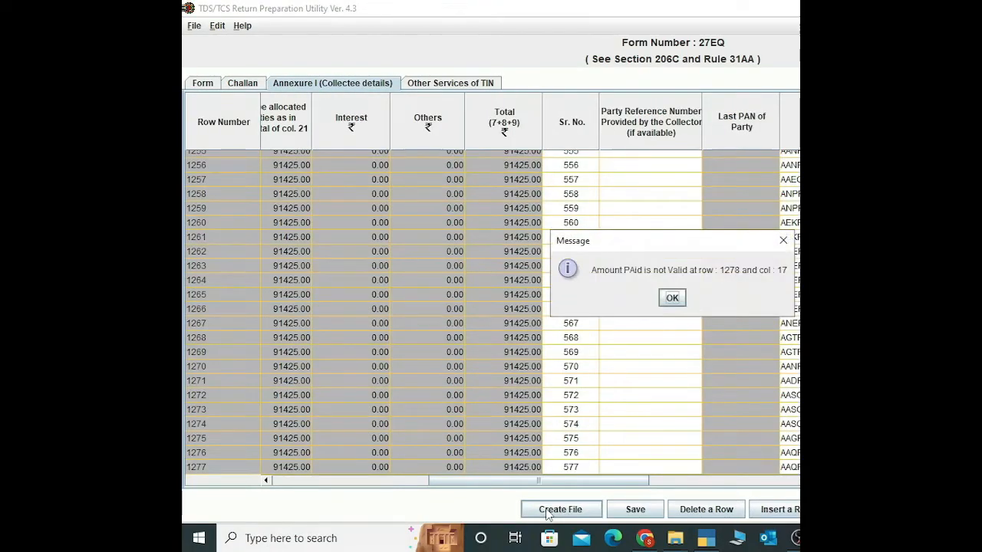
{"action": "left_click", "coordinate": [673, 301]}
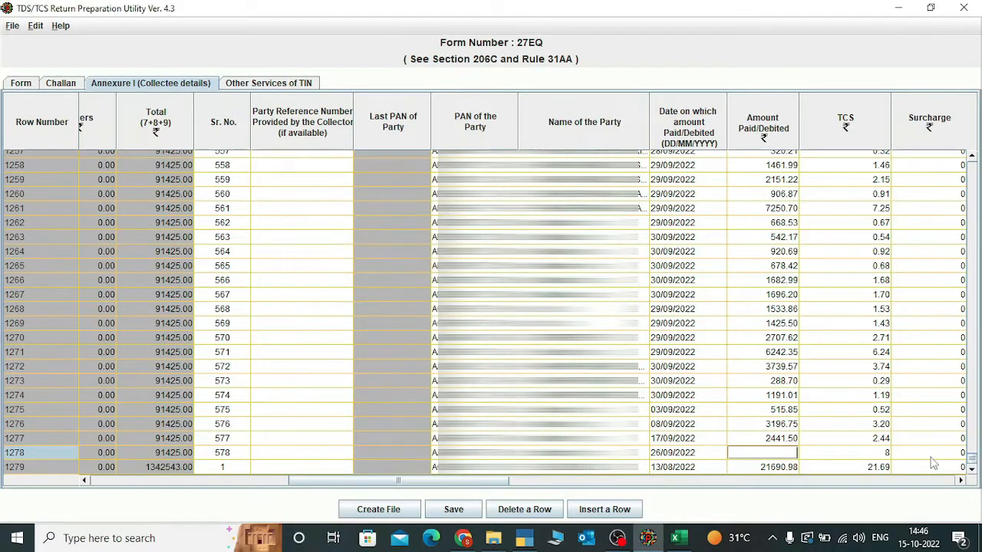
Enter 8154 as the amount paid for collectee row 1278.
{"action": "type", "text": "2154"}
{"action": "key", "text": "Tab"}
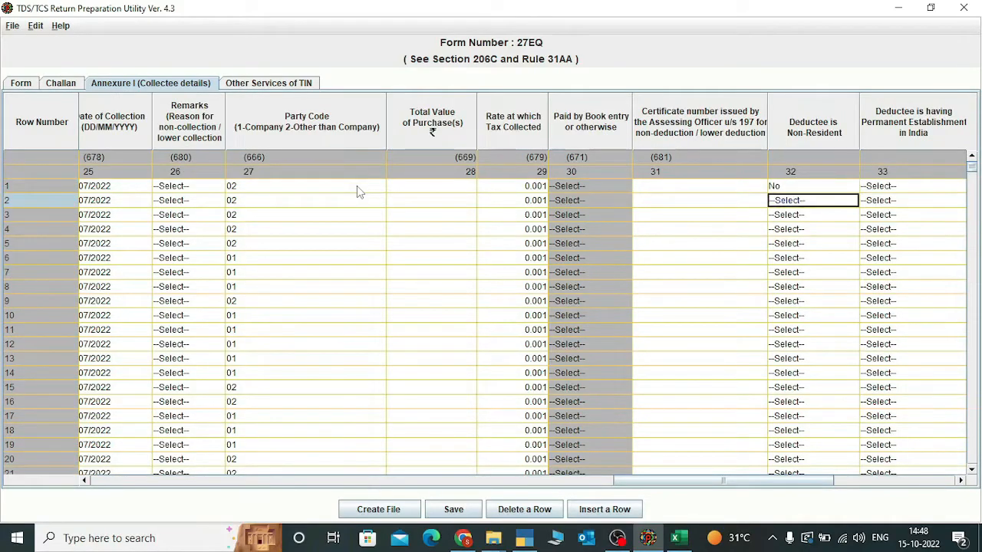
Try to copy the NO values of column W in the Excel sheet into the Deductee is Non-Resident column of the RPU.
{"action": "key", "text": "alt+Tab"}
{"action": "key", "text": "ctrl+BackSpace"}
{"action": "key", "text": "alt+Tab"}
{"action": "key", "text": "Tab"}
{"action": "key", "text": "alt+Tab"}
{"action": "key", "text": "Up"}
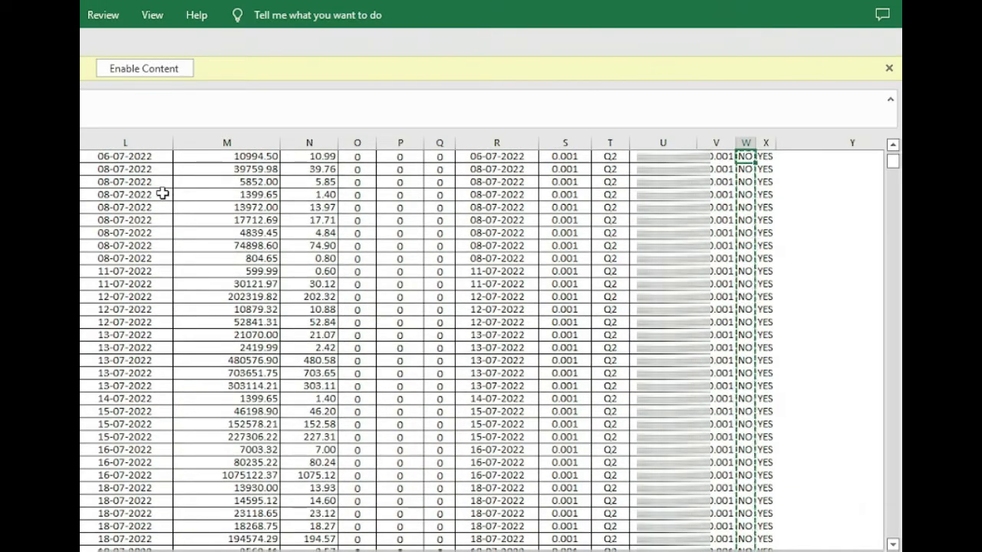
{"action": "key", "text": "ctrl+Up"}
{"action": "key", "text": "Down"}
{"action": "key", "text": "ctrl+shift+Down"}
{"action": "key", "text": "ctrl+c"}
{"action": "key", "text": "alt+Tab"}
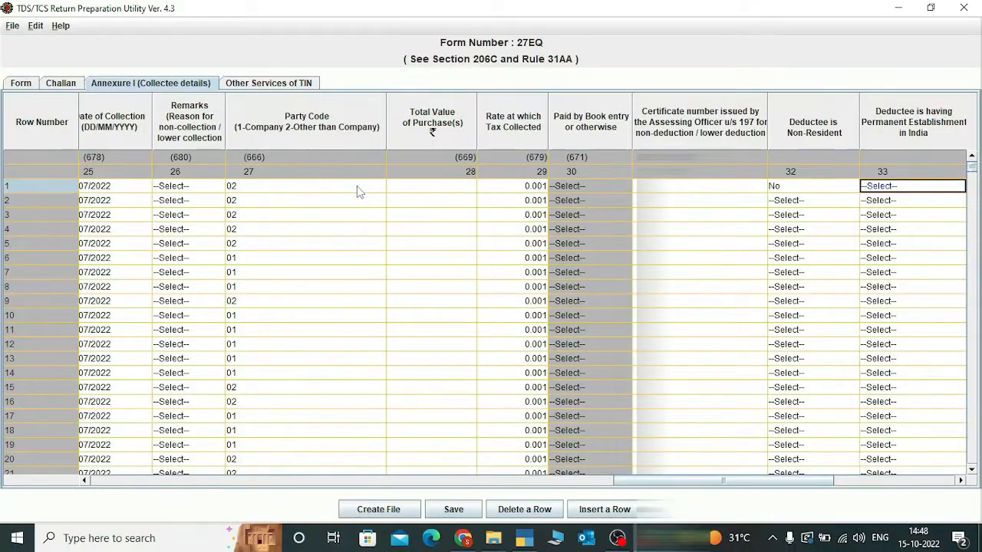
{"action": "key", "text": "shift+Tab"}
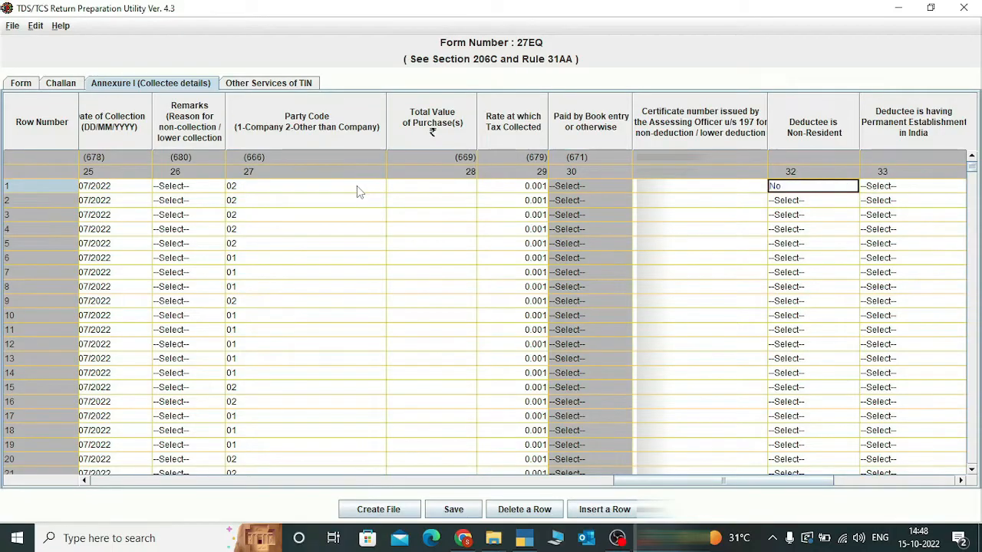
{"action": "key", "text": "alt+Tab"}
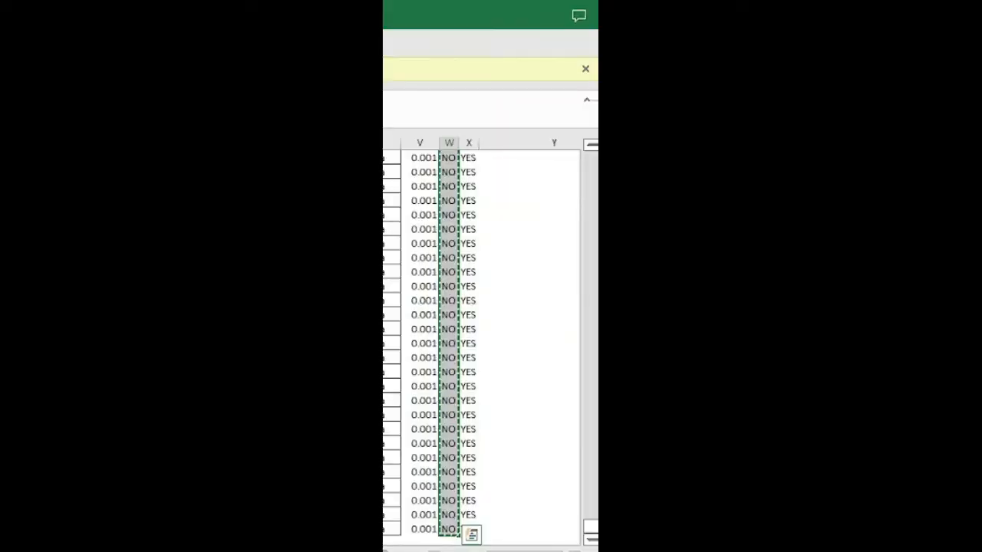
{"action": "key", "text": "alt+Tab"}
{"action": "key", "text": "ctrl+v"}
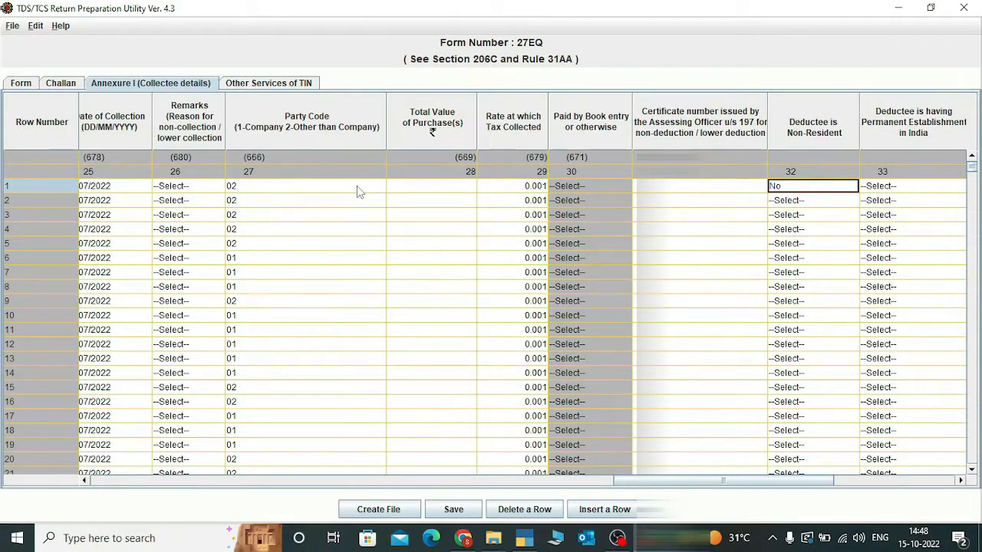
Switch to Excel and enter No in cell Z9, beside the first data row.
{"action": "key", "text": "alt+Tab"}
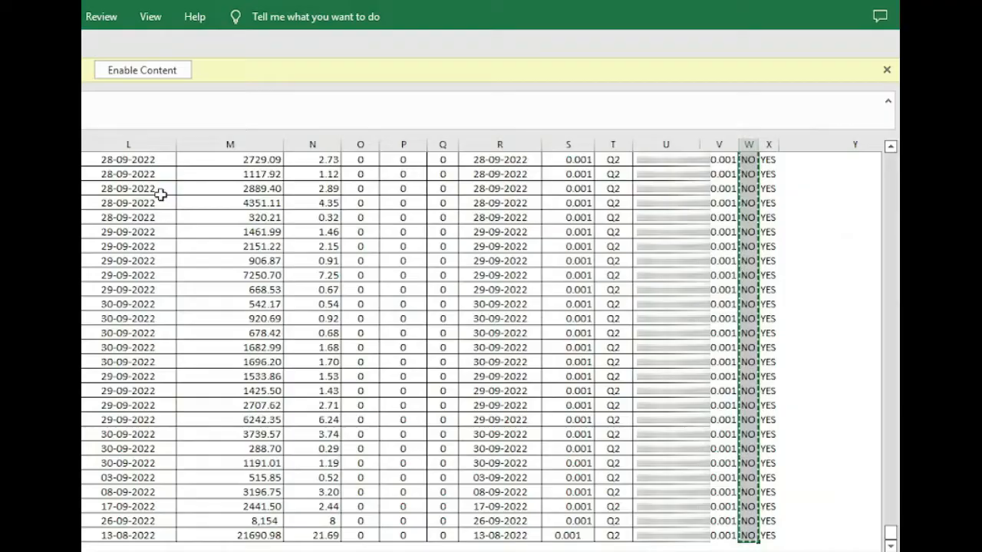
{"action": "key", "text": "Escape"}
{"action": "key", "text": "Right"}
{"action": "key", "text": "Left"}
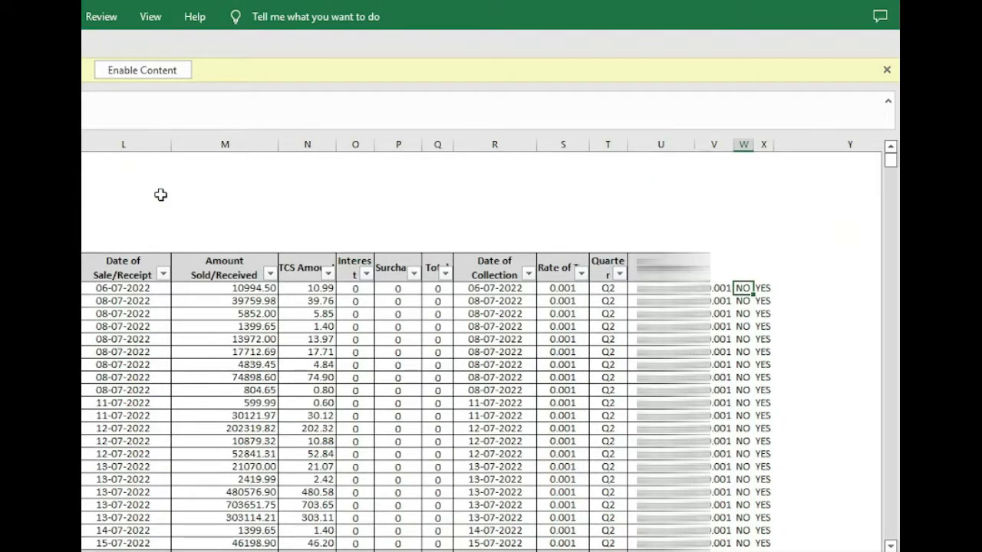
{"action": "key", "text": "ctrl+c"}
{"action": "key", "text": "Right"}
{"action": "key", "text": "Right"}
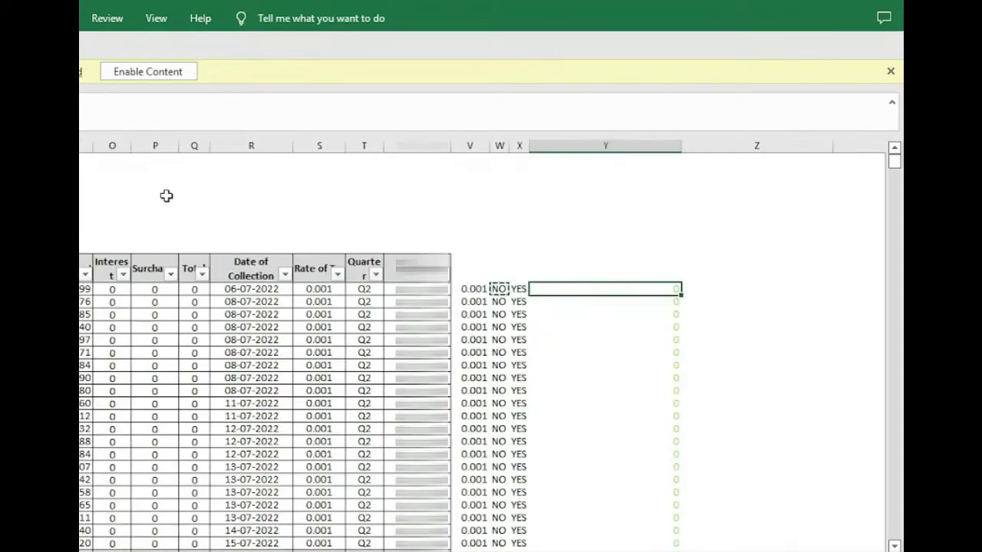
{"action": "key", "text": "Right"}
{"action": "type", "text": "NO"}
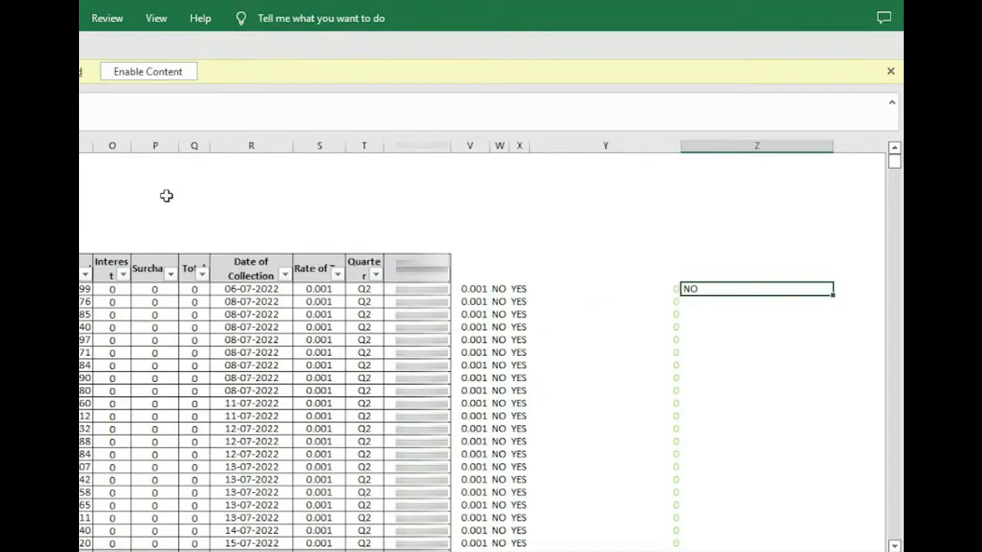
{"action": "key", "text": "BackSpace"}
{"action": "key", "text": "BackSpace"}
{"action": "type", "text": "o"}
{"action": "key", "text": "Return"}
Copy the No value from Z9 over all NO entries in column W.
{"action": "key", "text": "Up"}
{"action": "key", "text": "ctrl+c"}
{"action": "key", "text": "Left"}
{"action": "key", "text": "Left"}
{"action": "key", "text": "Left"}
{"action": "key", "text": "Return"}
{"action": "key", "text": "ctrl+c"}
{"action": "key", "text": "Down"}
{"action": "key", "text": "ctrl+shift+Down"}
{"action": "key", "text": "ctrl+v"}
{"action": "key", "text": "Escape"}
{"action": "key", "text": "Up"}
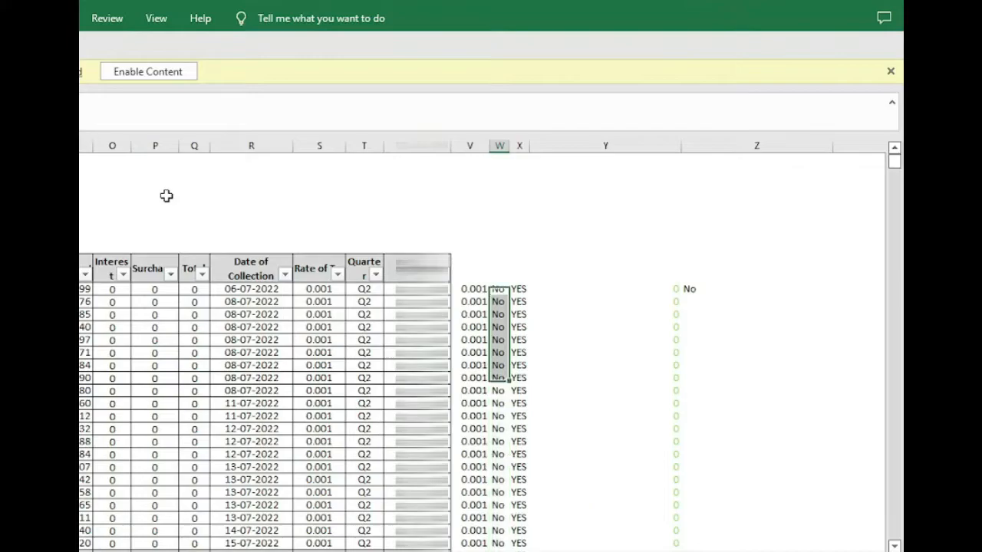
Copy columns W (No) and X (YES) from Excel into the RPU's Deductee is Non-Resident and Permanent Establishment in India columns.
{"action": "key", "text": "ctrl+shift+Down"}
{"action": "key", "text": "ctrl+c"}
{"action": "key", "text": "alt+Tab"}
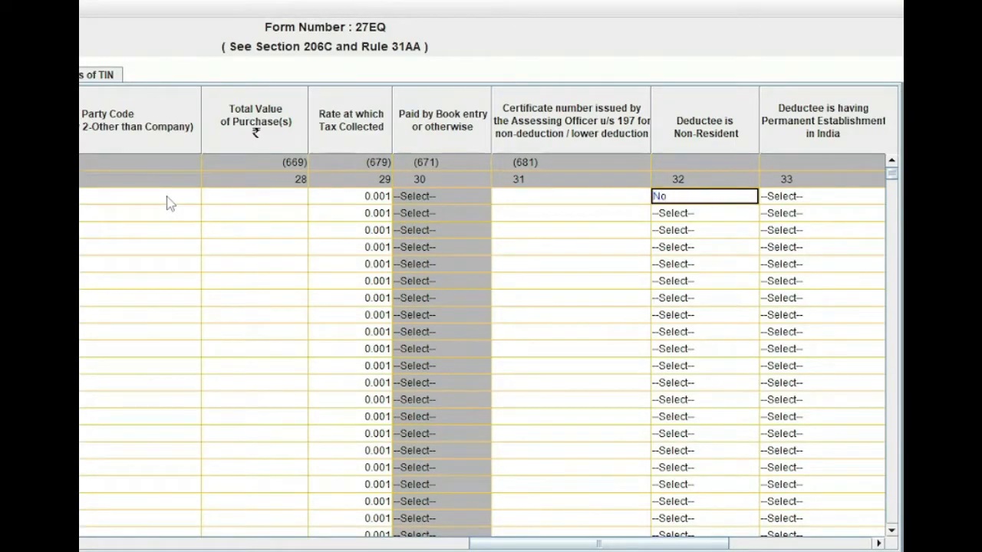
{"action": "key", "text": "ctrl+v"}
{"action": "key", "text": "Tab"}
{"action": "key", "text": "ctrl+v"}
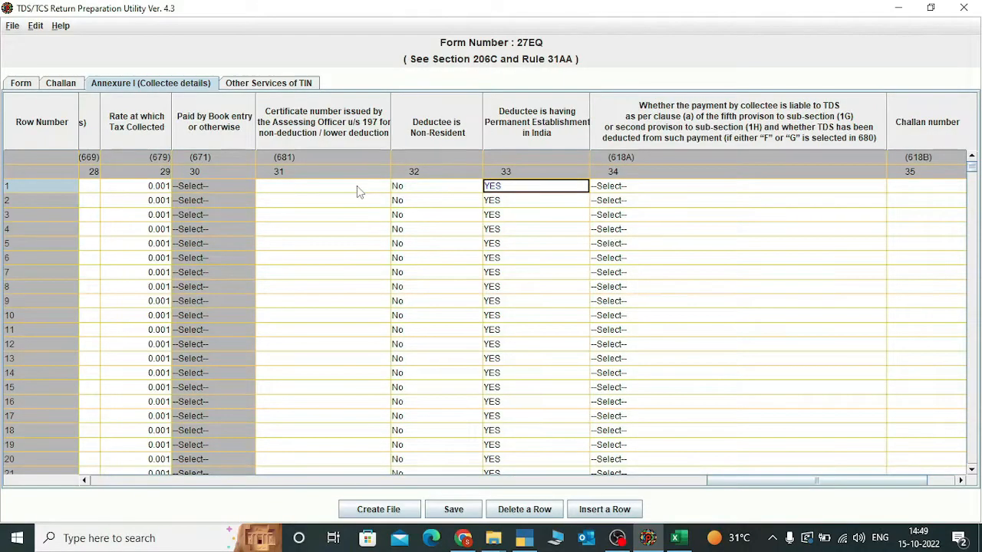
Check the first collectee row's columns, from Date of payment of TDS back to Amount Paid/Debited.
{"action": "key", "text": "Tab"}
{"action": "key", "text": "Tab"}
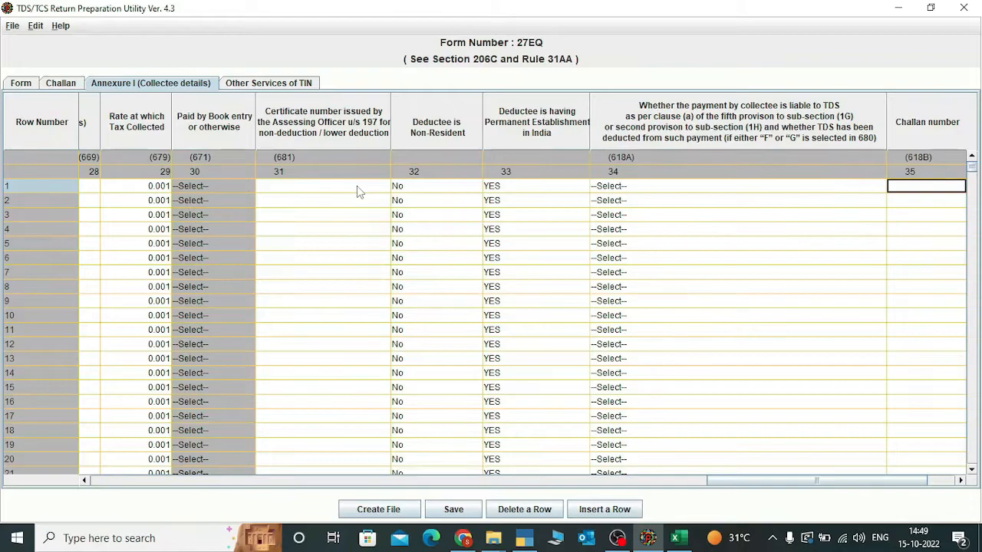
{"action": "key", "text": "Tab"}
{"action": "key", "text": "shift+Tab"}
{"action": "key", "text": "shift+Tab"}
{"action": "key", "text": "Tab"}
{"action": "key", "text": "Tab"}
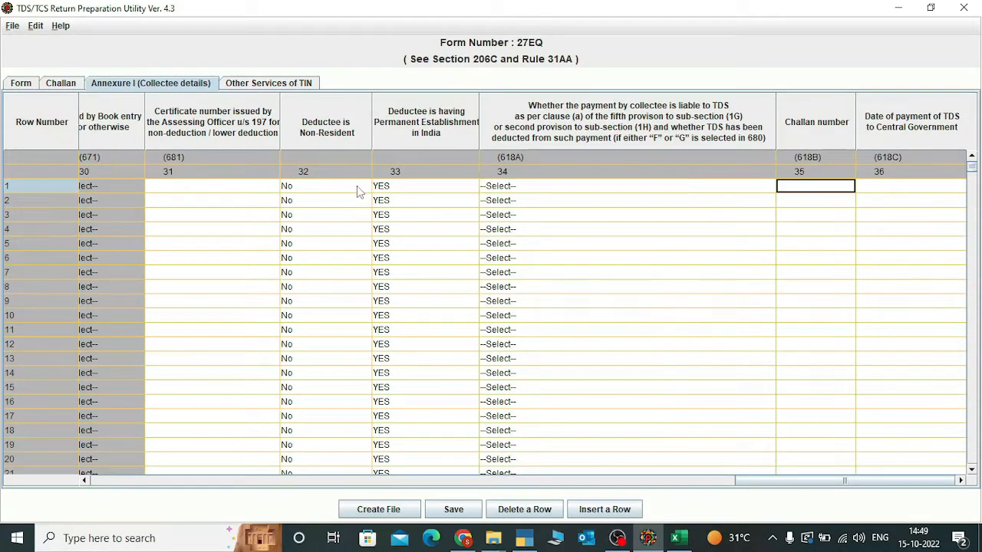
{"action": "key", "text": "shift+Tab"}
{"action": "key", "text": "shift+Tab"}
{"action": "key", "text": "shift+Tab"}
{"action": "key", "text": "shift+Tab"}
{"action": "key", "text": "shift+Tab"}
{"action": "key", "text": "shift+Tab"}
{"action": "key", "text": "shift+Tab"}
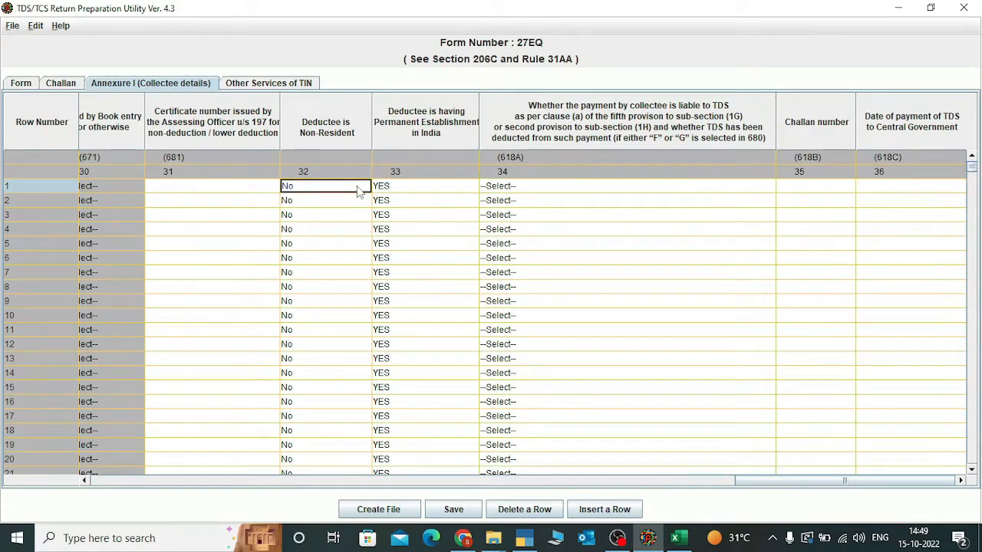
{"action": "key", "text": "shift+Tab"}
{"action": "key", "text": "shift+Tab"}
{"action": "key", "text": "shift+Tab"}
{"action": "key", "text": "shift+Tab"}
{"action": "key", "text": "shift+Tab"}
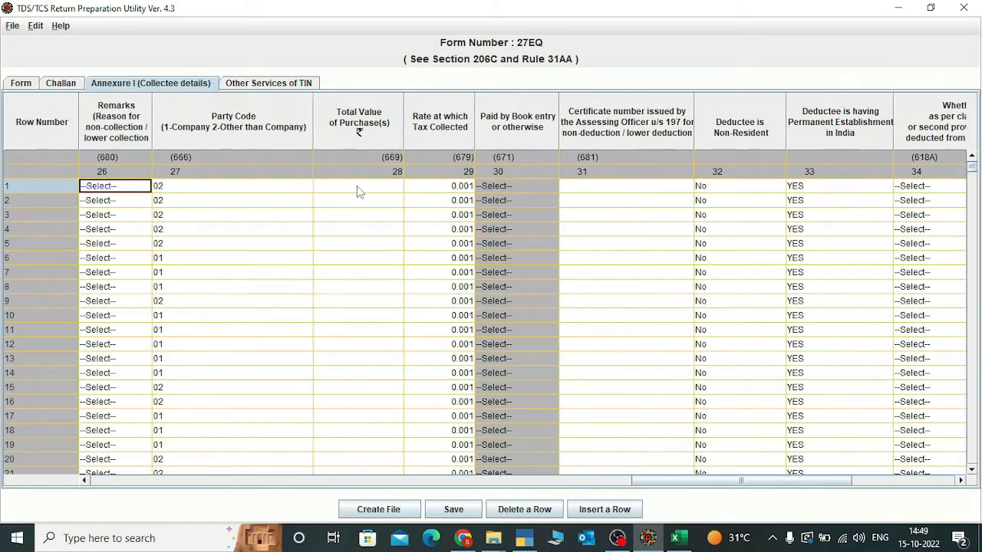
{"action": "key", "text": "Tab"}
{"action": "key", "text": "Tab"}
{"action": "key", "text": "Tab"}
{"action": "key", "text": "Tab"}
{"action": "key", "text": "Tab"}
{"action": "key", "text": "Tab"}
{"action": "key", "text": "Tab"}
{"action": "key", "text": "Tab"}
{"action": "key", "text": "Tab"}
{"action": "key", "text": "Tab"}
{"action": "key", "text": "Tab"}
{"action": "key", "text": "Tab"}
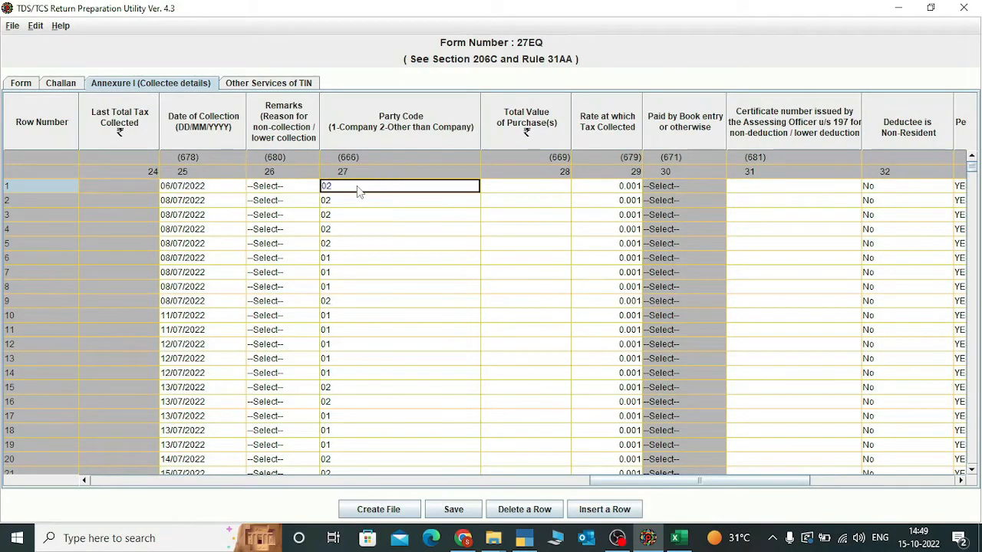
{"action": "key", "text": "shift+Tab"}
{"action": "key", "text": "shift+Tab"}
{"action": "key", "text": "shift+Tab"}
{"action": "key", "text": "shift+Tab"}
{"action": "key", "text": "shift+Tab"}
{"action": "key", "text": "shift+Tab"}
{"action": "key", "text": "shift+Tab"}
{"action": "key", "text": "shift+Tab"}
{"action": "key", "text": "shift+Tab"}
{"action": "key", "text": "shift+Tab"}
{"action": "key", "text": "shift+Tab"}
{"action": "key", "text": "shift+Tab"}
{"action": "key", "text": "shift+Tab"}
{"action": "key", "text": "shift+Tab"}
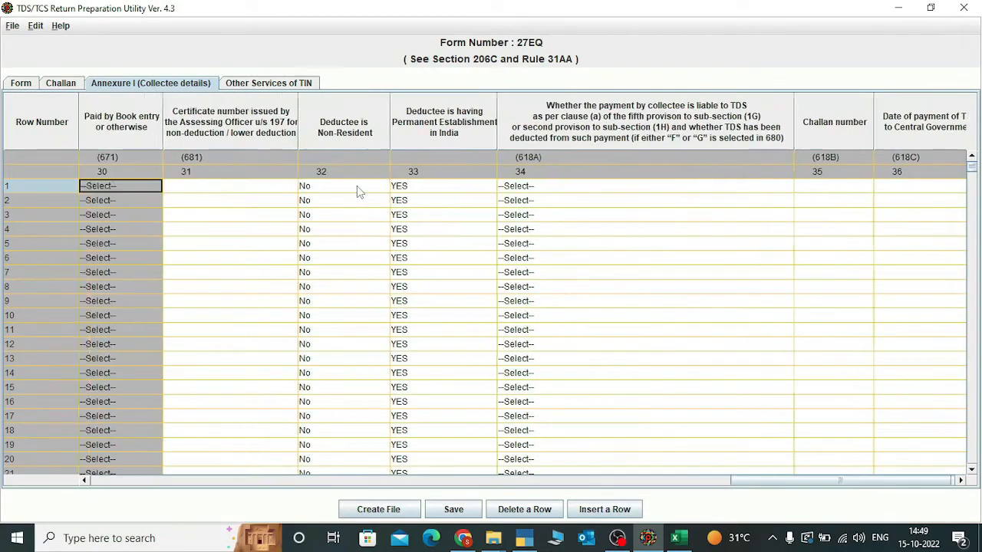
{"action": "key", "text": "Tab"}
{"action": "key", "text": "Tab"}
{"action": "key", "text": "Tab"}
{"action": "key", "text": "Tab"}
{"action": "key", "text": "Tab"}
{"action": "key", "text": "Tab"}
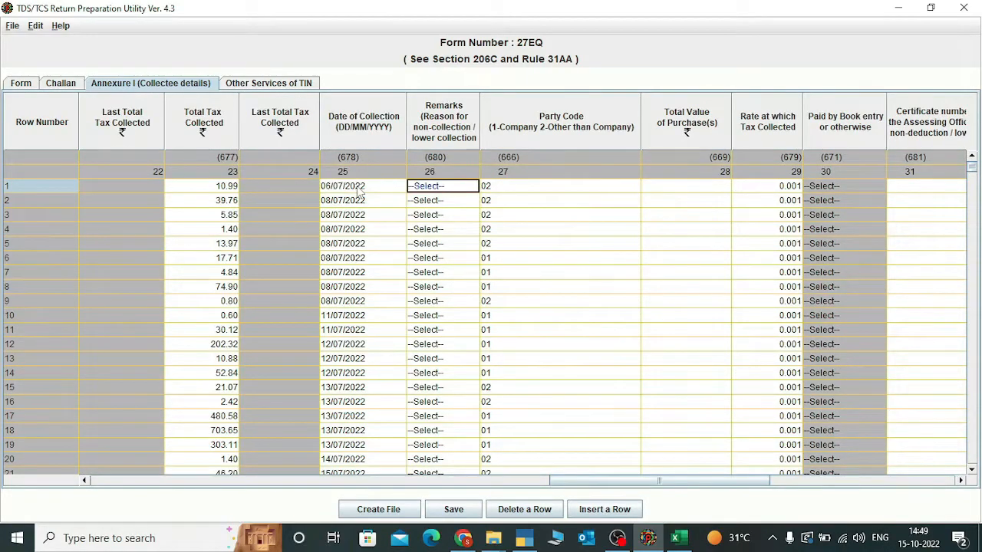
{"action": "key", "text": "shift+Tab"}
{"action": "key", "text": "shift+Tab"}
{"action": "key", "text": "shift+Tab"}
{"action": "key", "text": "shift+Tab"}
{"action": "key", "text": "shift+Tab"}
{"action": "key", "text": "shift+Tab"}
{"action": "key", "text": "shift+Tab"}
{"action": "key", "text": "shift+Tab"}
{"action": "key", "text": "shift+Tab"}
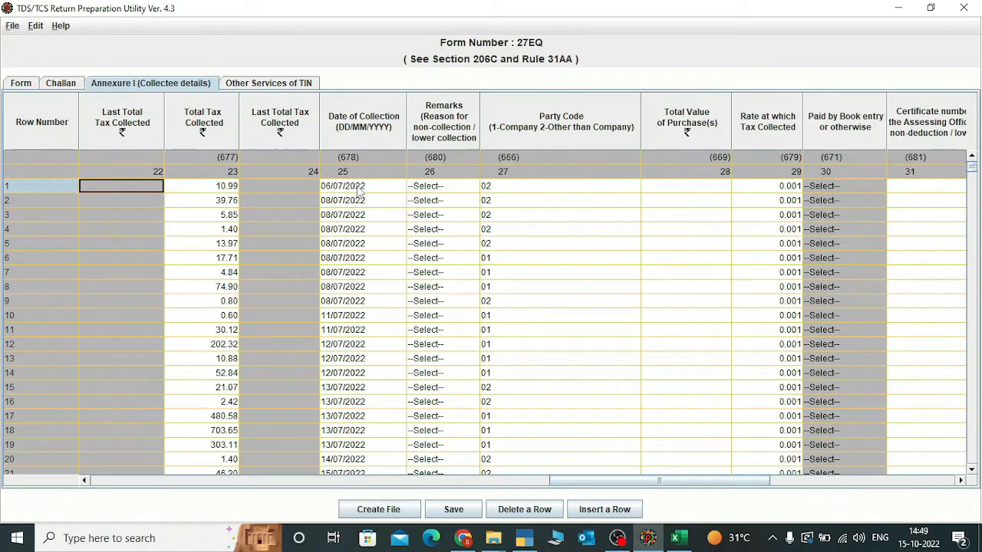
{"action": "key", "text": "shift+Tab"}
{"action": "key", "text": "shift+Tab"}
{"action": "key", "text": "shift+Tab"}
{"action": "key", "text": "shift+Tab"}
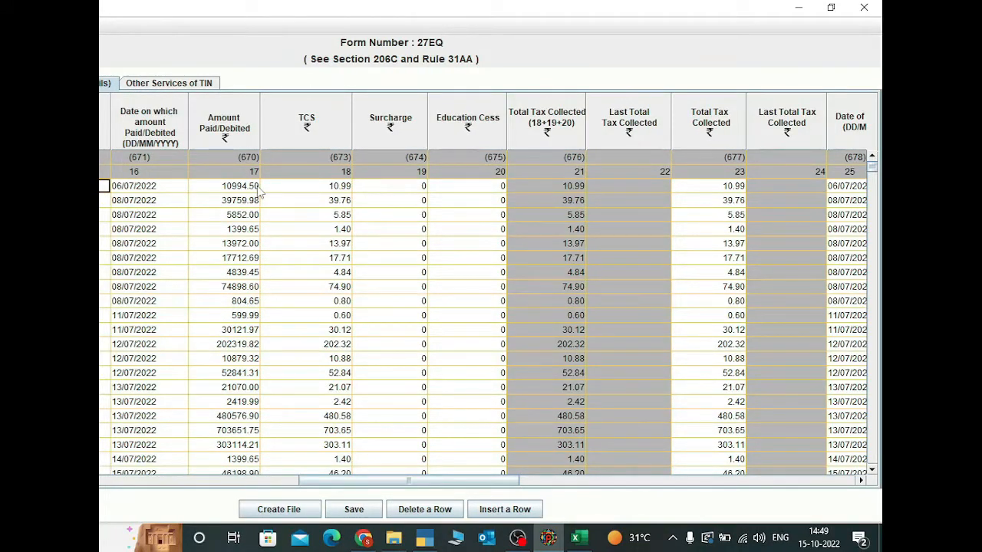
{"action": "key", "text": "Tab"}
{"action": "key", "text": "Tab"}
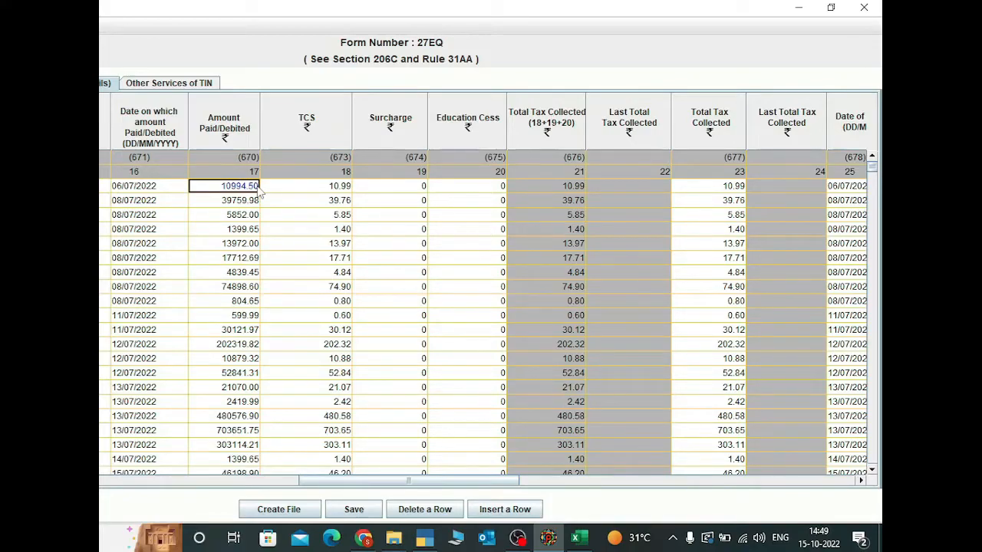
Validate the return with the challan .csi file and FINAL RETURN\27EQRQ2 as the report path, and read the error file.
{"action": "left_click", "coordinate": [265, 509]}
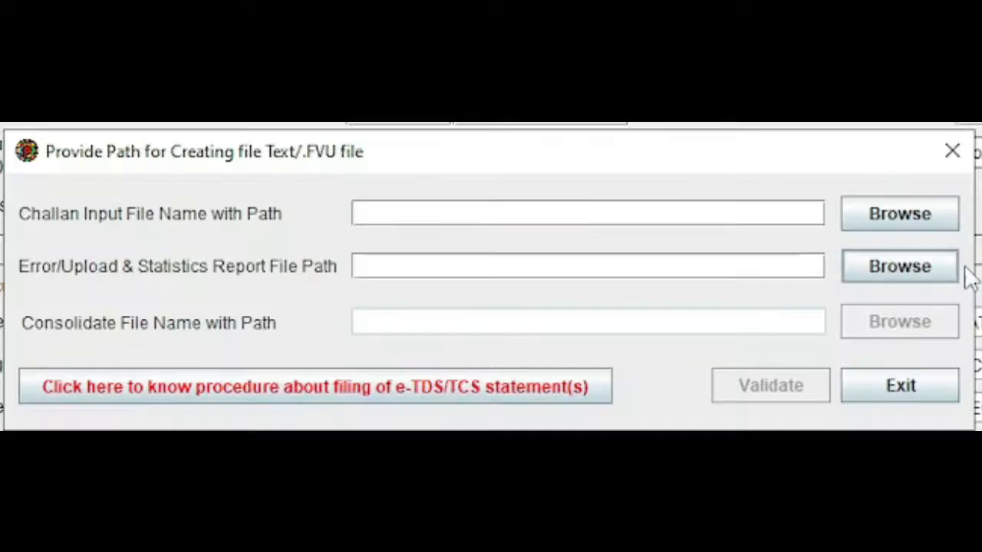
{"action": "left_click", "coordinate": [908, 218]}
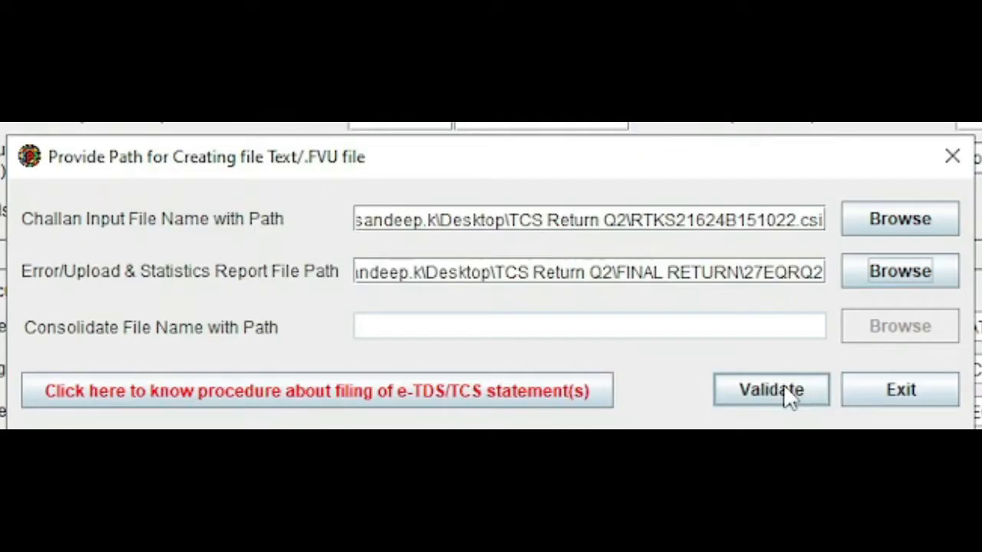
{"action": "left_click", "coordinate": [784, 388]}
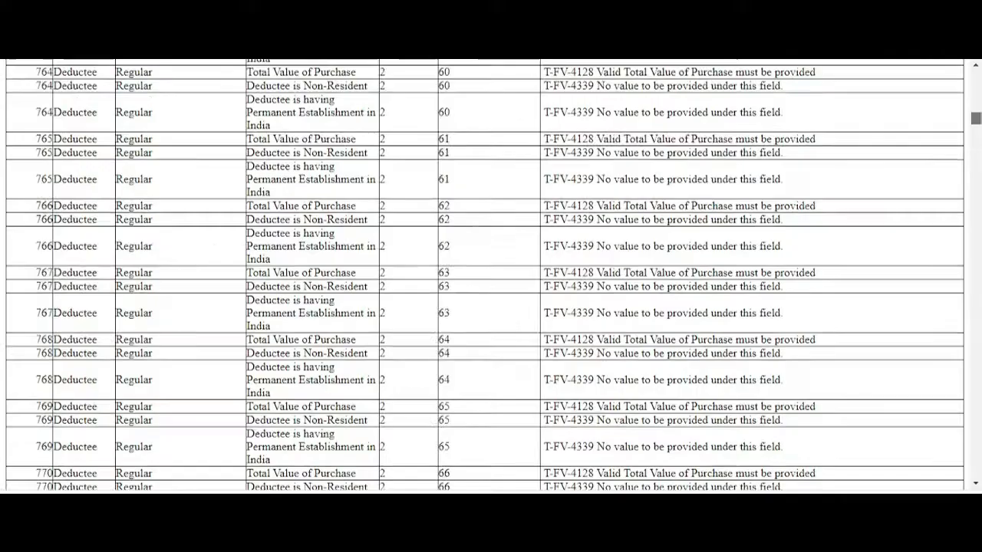
{"action": "scroll", "coordinate": [491, 276], "scroll_direction": "down", "scroll_amount": 9}
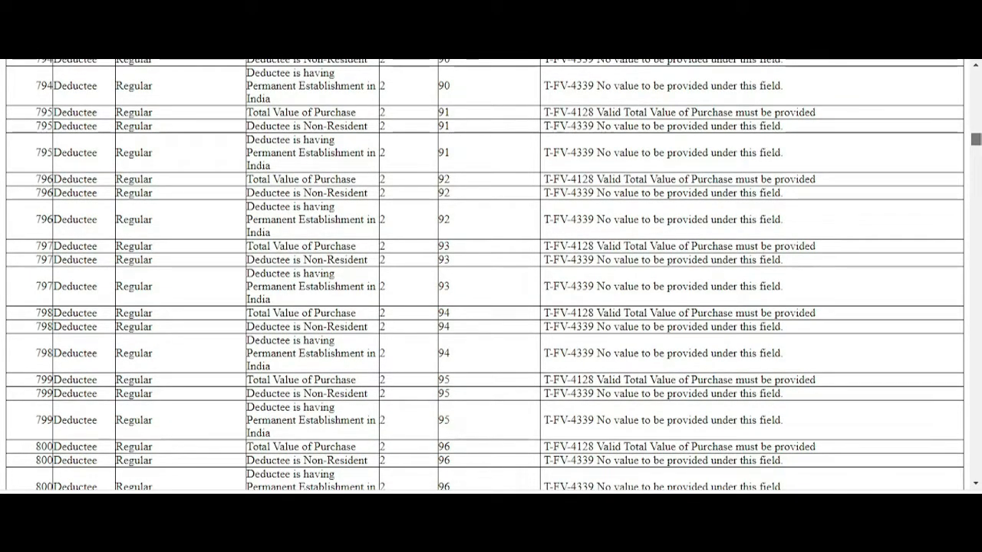
{"action": "left_click_drag", "start_coordinate": [975, 139], "coordinate": [965, 68]}
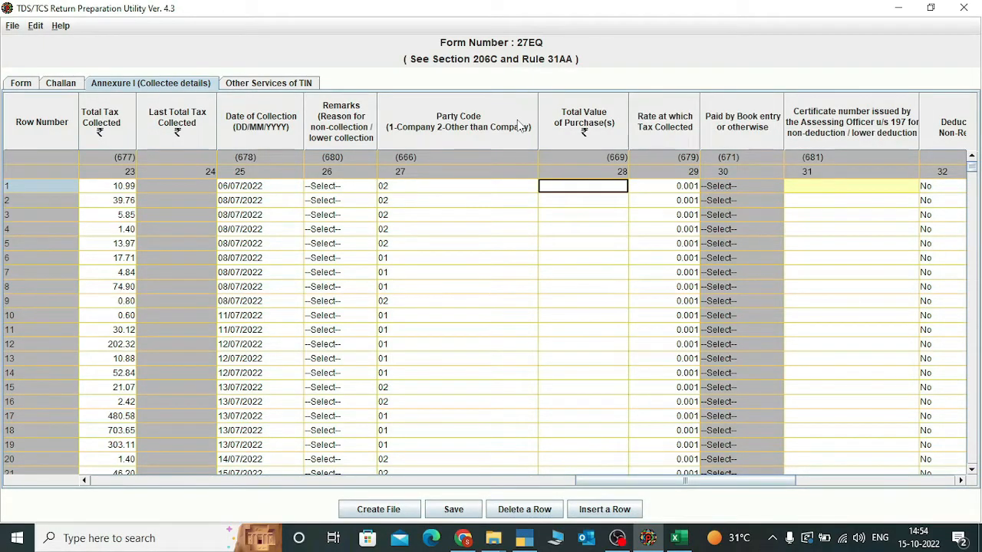
Paste the amounts paid into the Total Value of Purchase(s) column for the collectee rows.
{"action": "key", "text": "ctrl+v"}
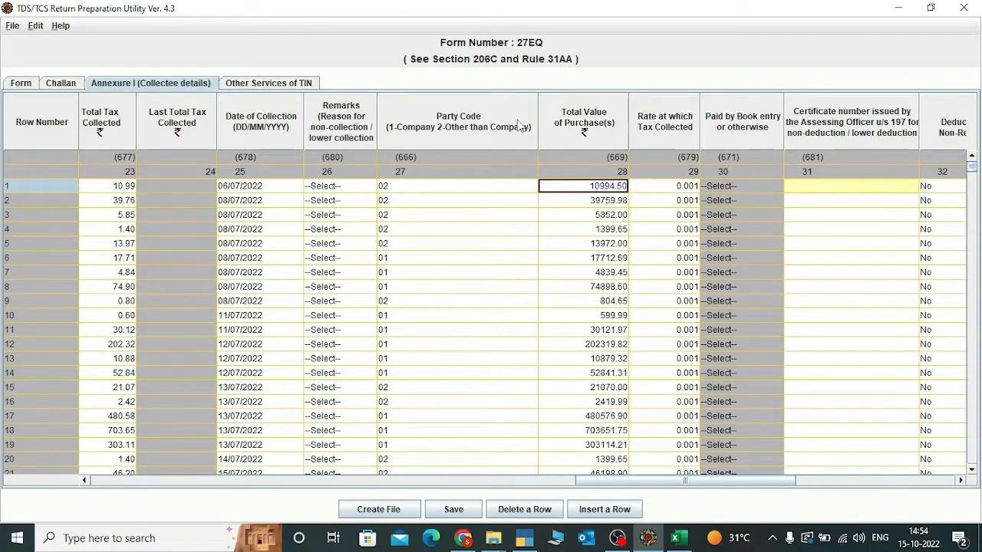
{"action": "key", "text": "Tab"}
{"action": "key", "text": "Tab"}
{"action": "key", "text": "Tab"}
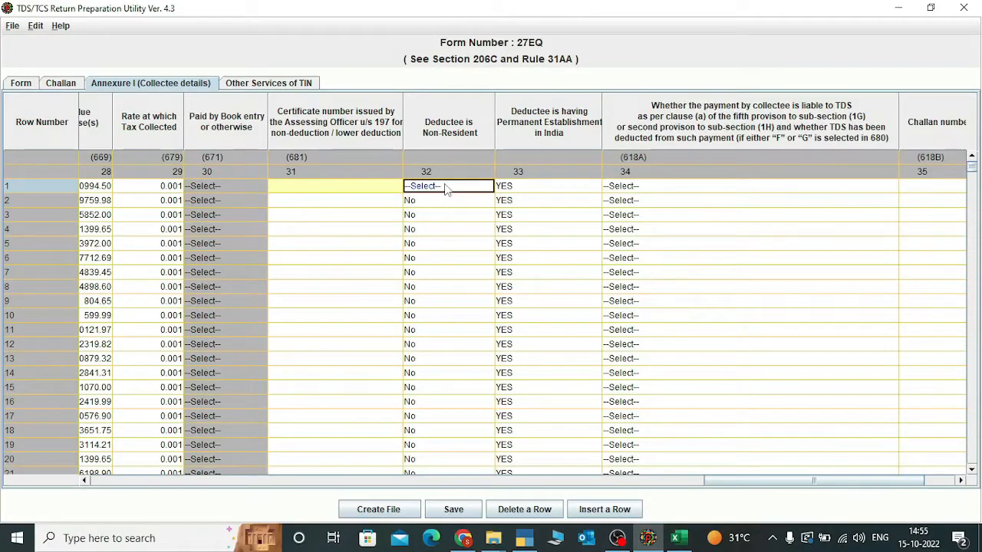
Put the --Select-- value in Excel cell Z9 and fill it down column Z to row 1287.
{"action": "key", "text": "Tab"}
{"action": "type", "text": "--Select--"}
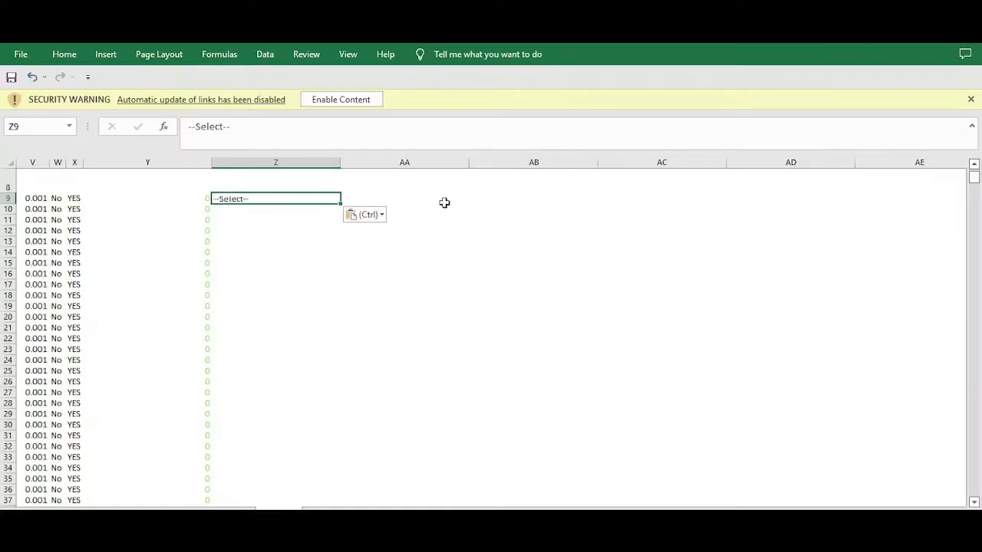
{"action": "key", "text": "ctrl"}
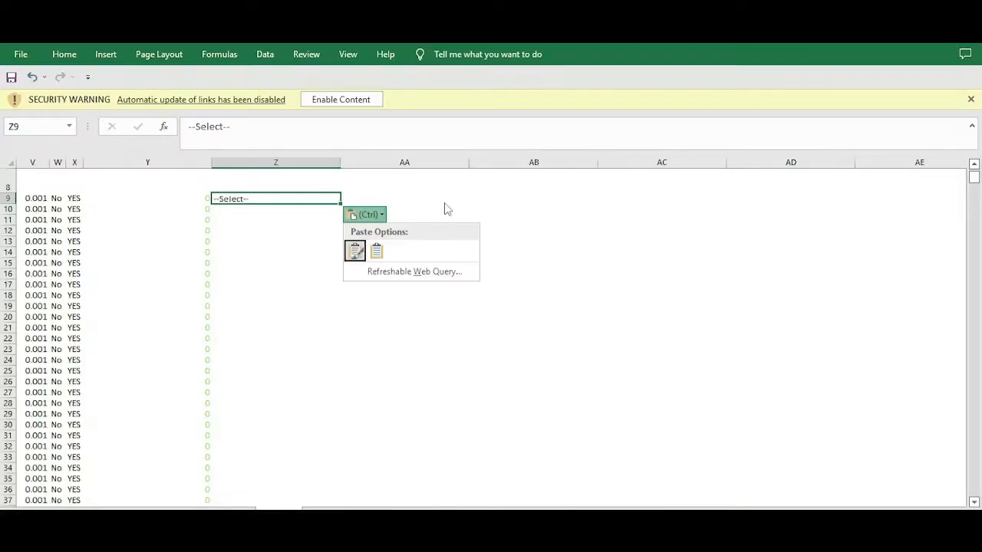
{"action": "key", "text": "Escape"}
{"action": "key", "text": "ctrl+c"}
{"action": "key", "text": "Left"}
{"action": "key", "text": "Down"}
{"action": "key", "text": "ctrl+Down"}
{"action": "key", "text": "Right"}
{"action": "key", "text": "ctrl+shift+Up"}
{"action": "key", "text": "ctrl+v"}
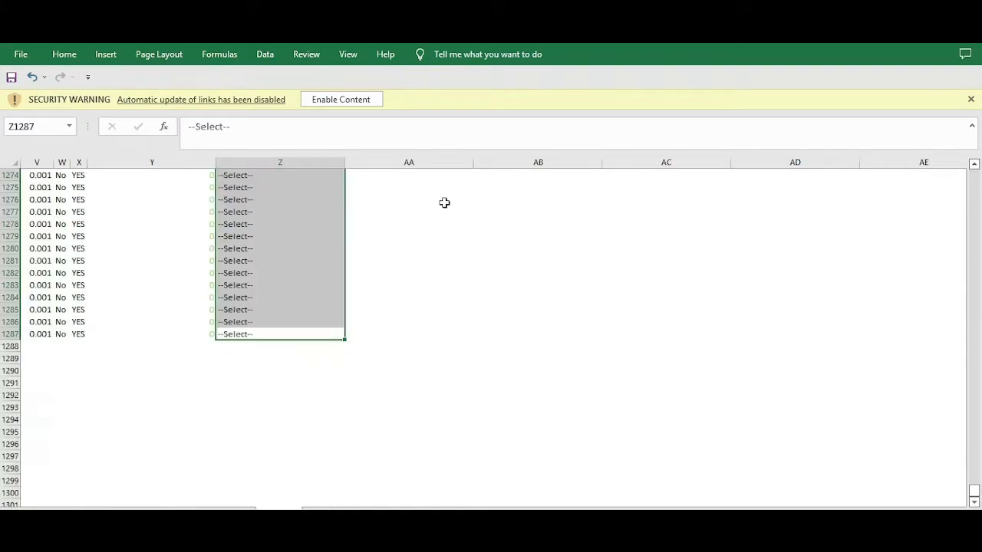
Copy the --Select-- values in Excel column Z, from the first filled cell down to row 1287.
{"action": "key", "text": "ctrl+Up"}
{"action": "key", "text": "Up"}
{"action": "key", "text": "Down"}
{"action": "key", "text": "ctrl+shift+Down"}
{"action": "key", "text": "ctrl+c"}
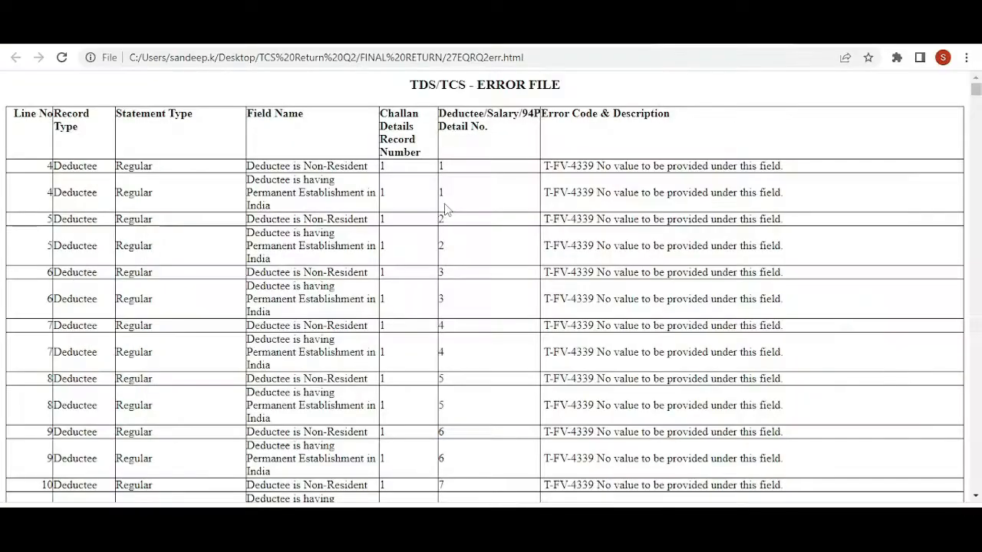
Switch to the RPU and paste the copied --Select-- values into the Deductee is Non-Resident column for the collectee rows.
{"action": "key", "text": "alt+Tab"}
{"action": "key", "text": "Tab"}
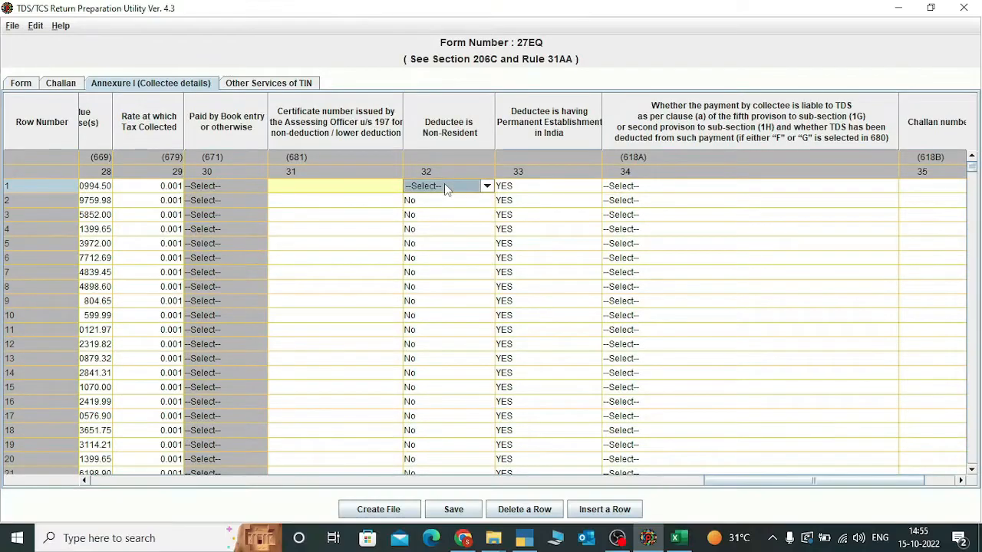
{"action": "key", "text": "Tab"}
{"action": "key", "text": "Tab"}
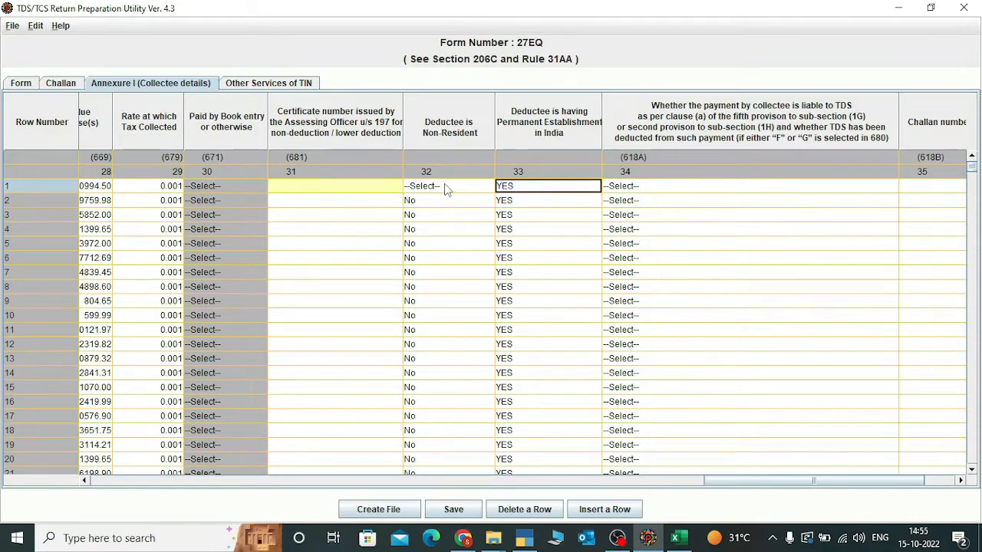
{"action": "key", "text": "Left"}
{"action": "key", "text": "Left"}
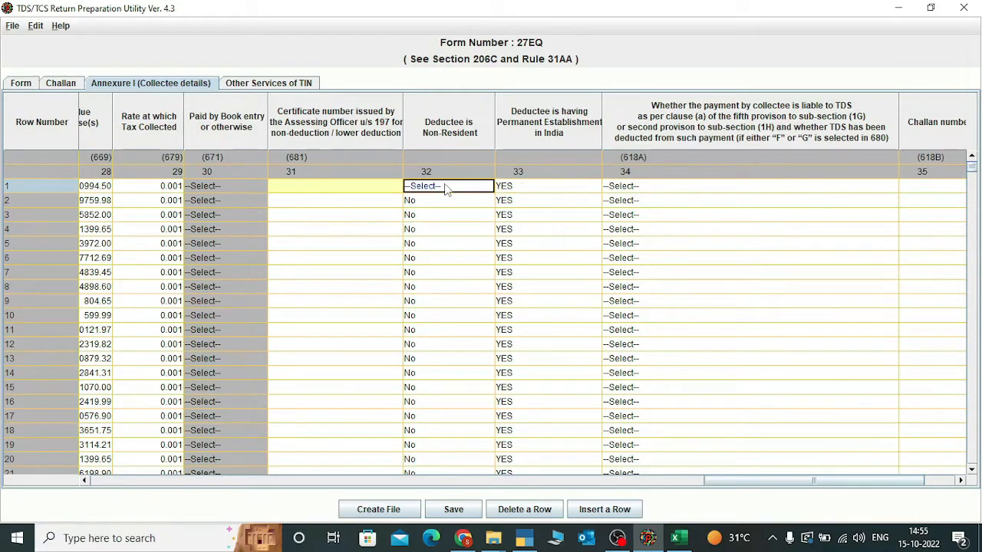
{"action": "key", "text": "Right"}
{"action": "key", "text": "ctrl+d"}
{"action": "key", "text": "Right"}
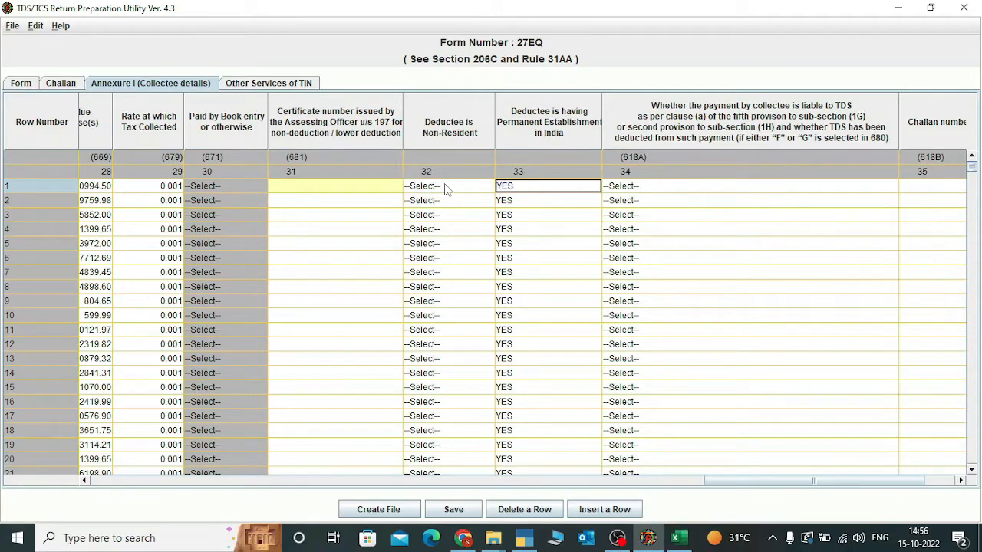
Paste the --Select-- values into the Deductee is having Permanent Establishment in India column for the collectee rows.
{"action": "key", "text": "alt+Tab"}
{"action": "key", "text": "alt+Tab"}
{"action": "key", "text": "Right"}
{"action": "key", "text": "Left"}
{"action": "key", "text": "ctrl+v"}
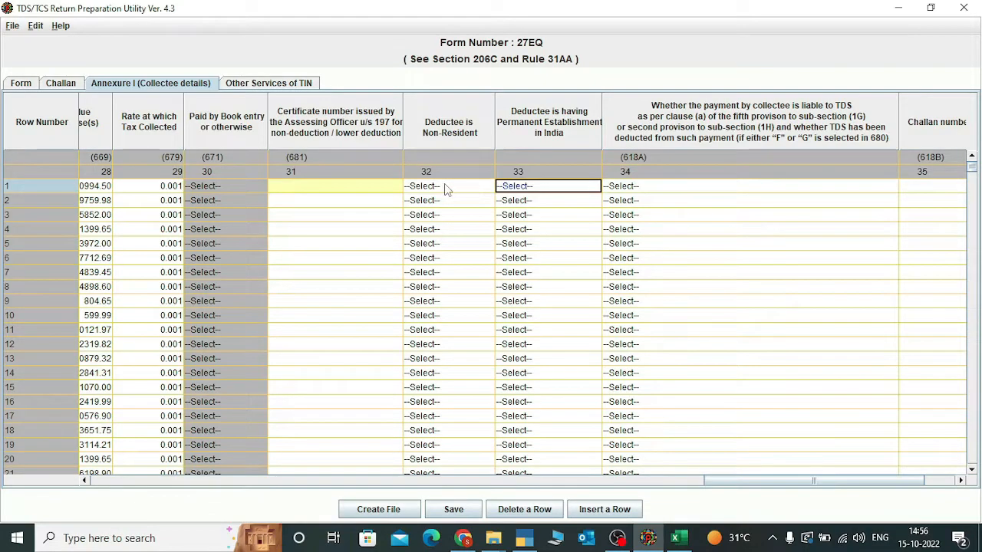
Create the return file again, replacing the existing 27EQRQ2.txt.
{"action": "key", "text": "Down"}
{"action": "key", "text": "Right"}
{"action": "key", "text": "Right"}
{"action": "key", "text": "Right"}
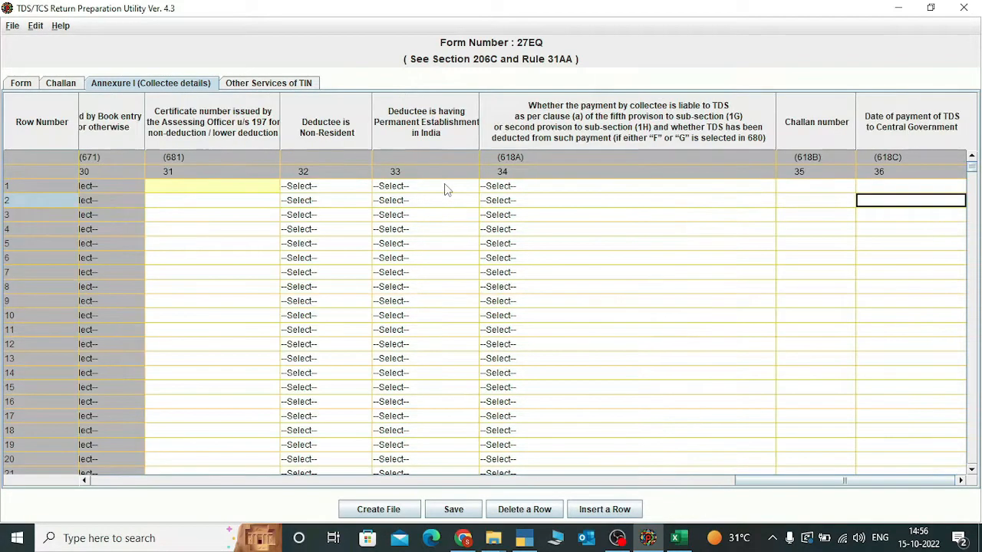
{"action": "left_click", "coordinate": [378, 509]}
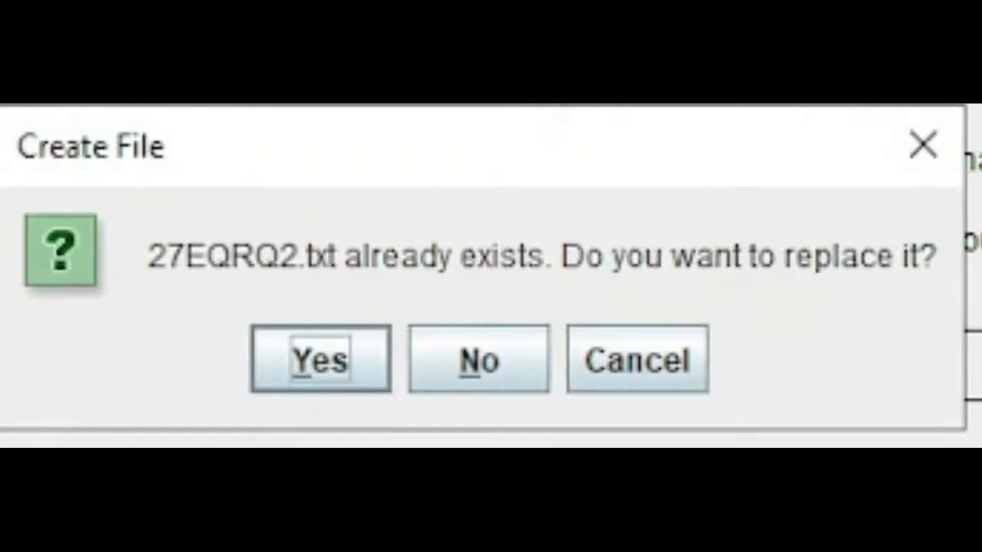
{"action": "left_click", "coordinate": [324, 364]}
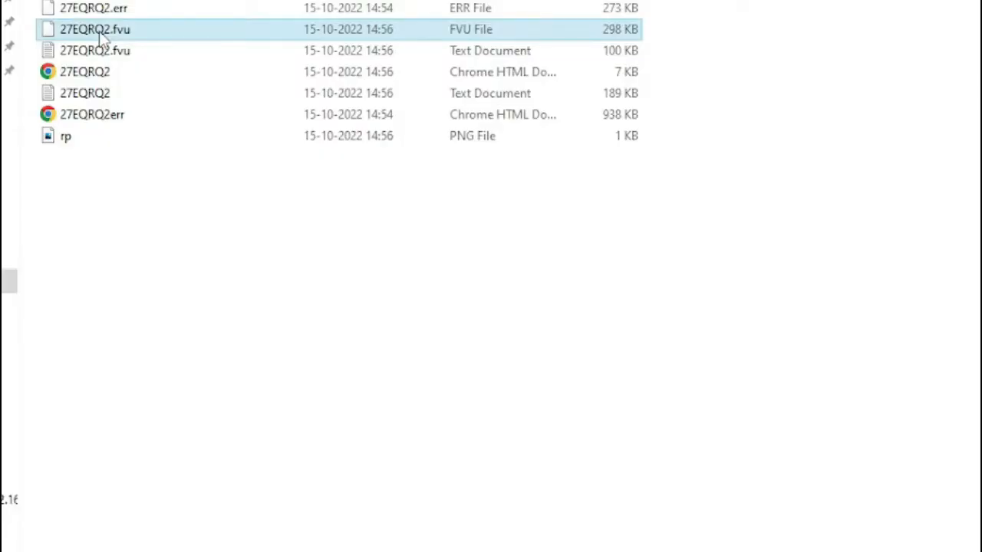
Compress the FVU file 27EQRQ2.fvu into the ZIP archive 27EQRQ2.zip in the return folder.
{"action": "double_click", "coordinate": [117, 9]}
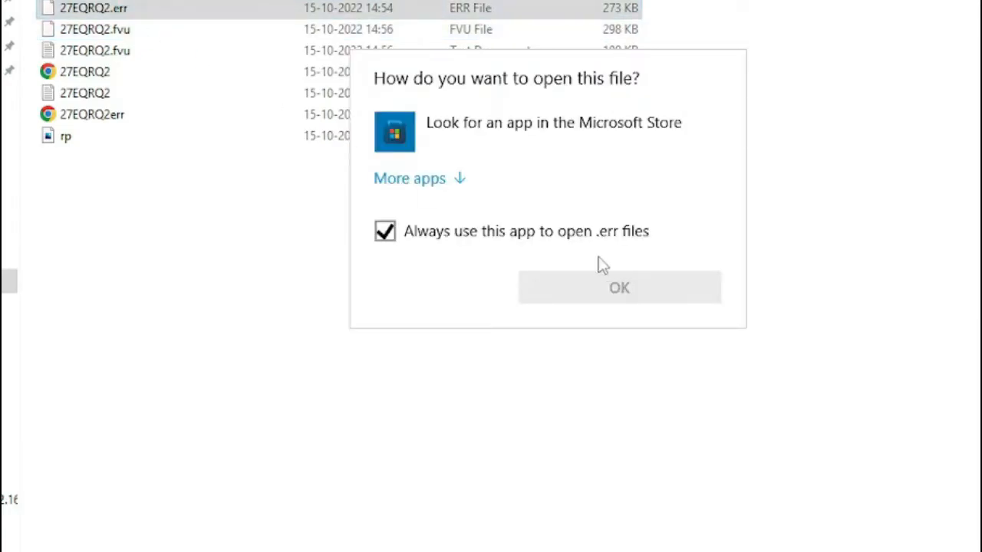
{"action": "left_click", "coordinate": [856, 141]}
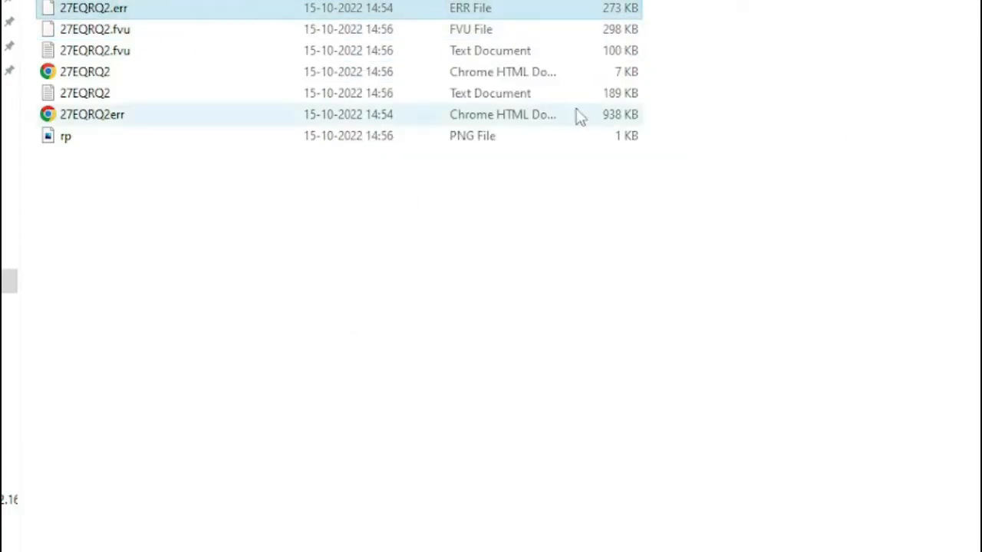
{"action": "left_click", "coordinate": [296, 31]}
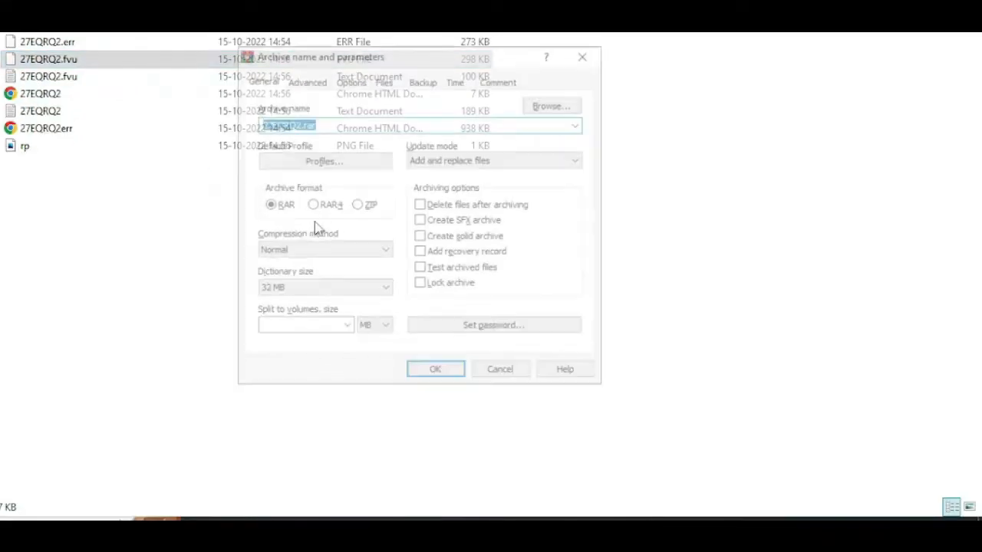
{"action": "left_click", "coordinate": [356, 204]}
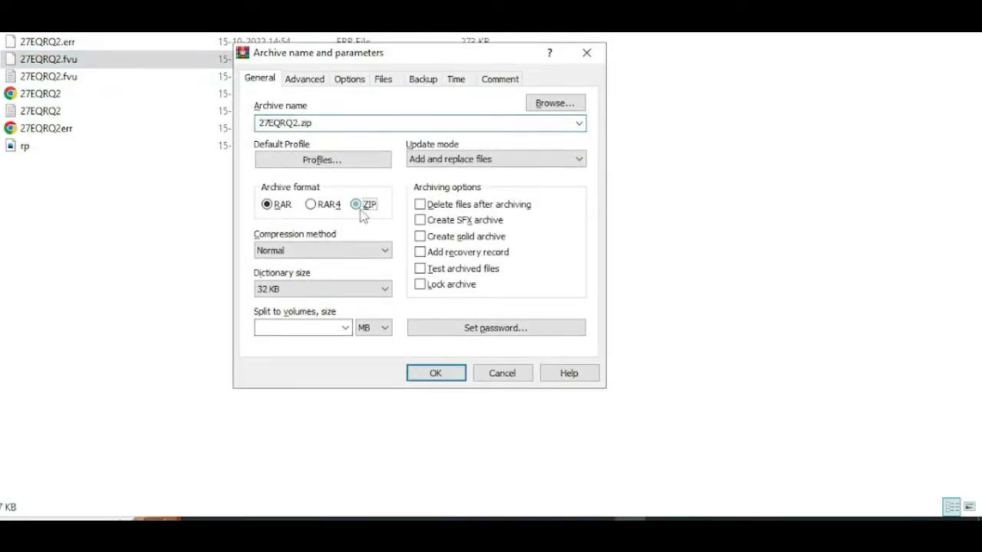
{"action": "left_click", "coordinate": [434, 374]}
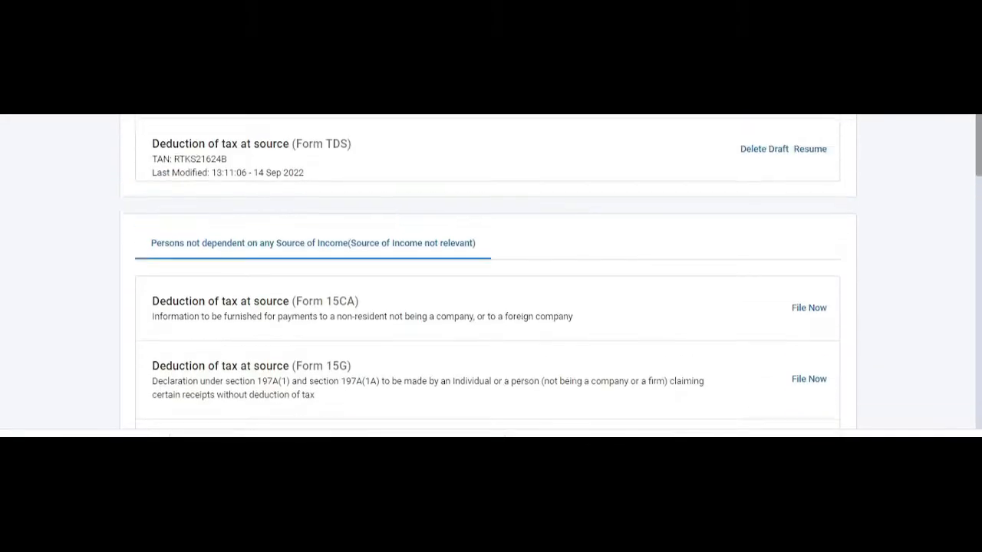
Start filing a new quarterly TDS/TCS return (Form TDS) from the income-tax forms list on the e-filing portal.
{"action": "scroll", "coordinate": [491, 268], "scroll_direction": "up", "scroll_amount": 1}
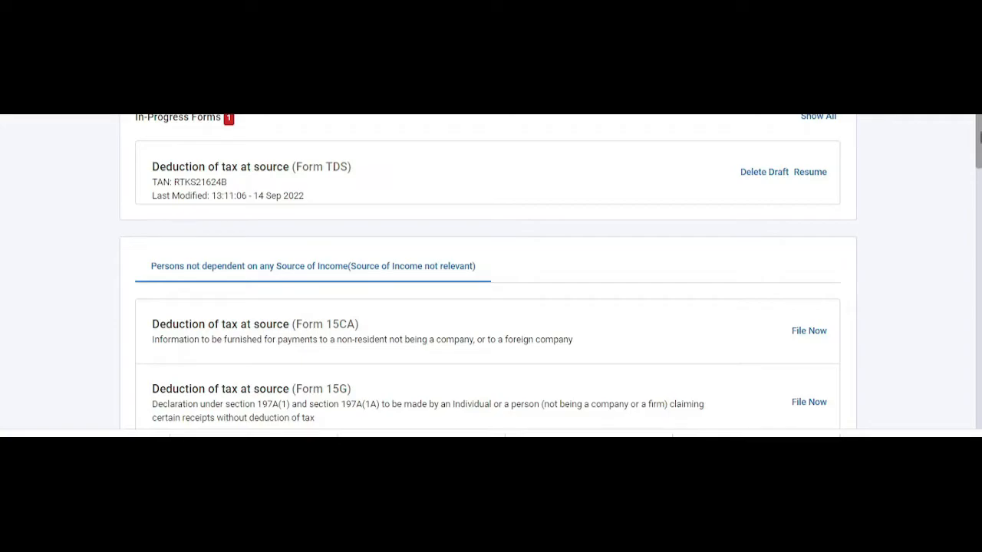
{"action": "left_click_drag", "start_coordinate": [979, 133], "coordinate": [931, 384]}
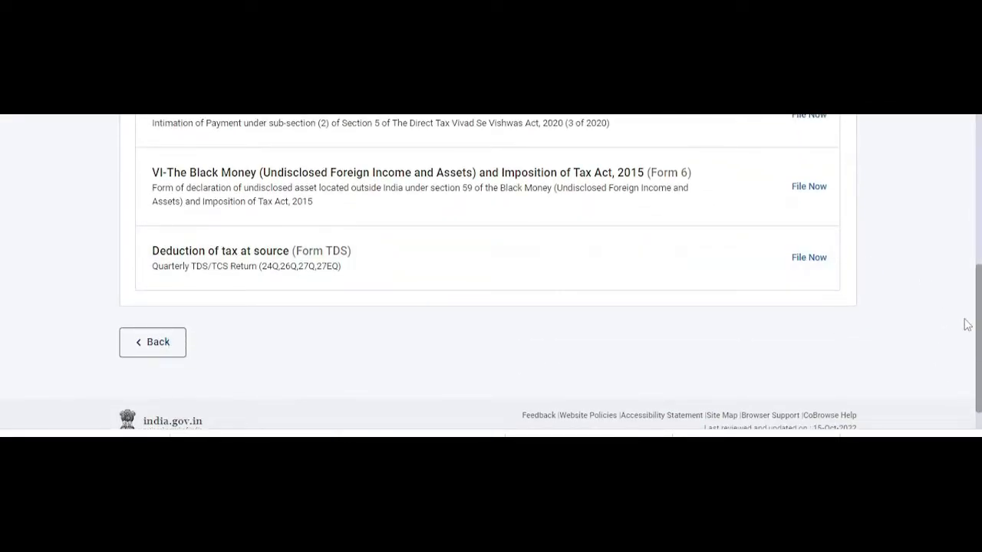
{"action": "left_click_drag", "start_coordinate": [979, 316], "coordinate": [979, 282]}
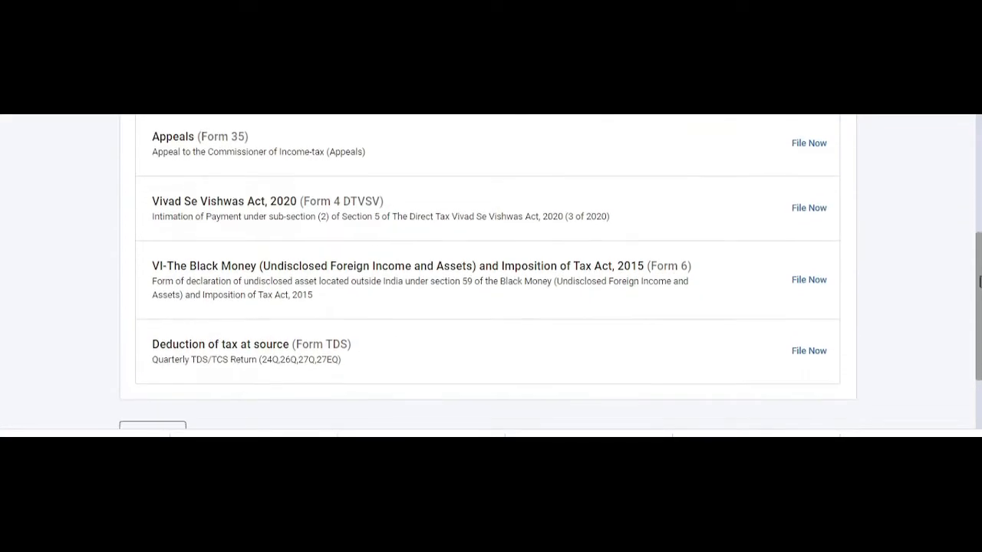
{"action": "left_click", "coordinate": [798, 347]}
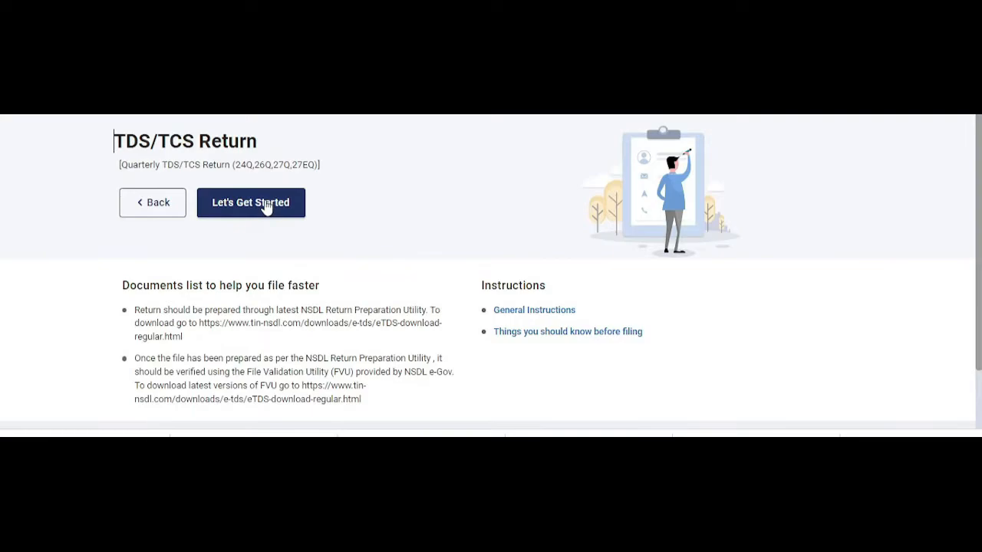
{"action": "left_click", "coordinate": [266, 205]}
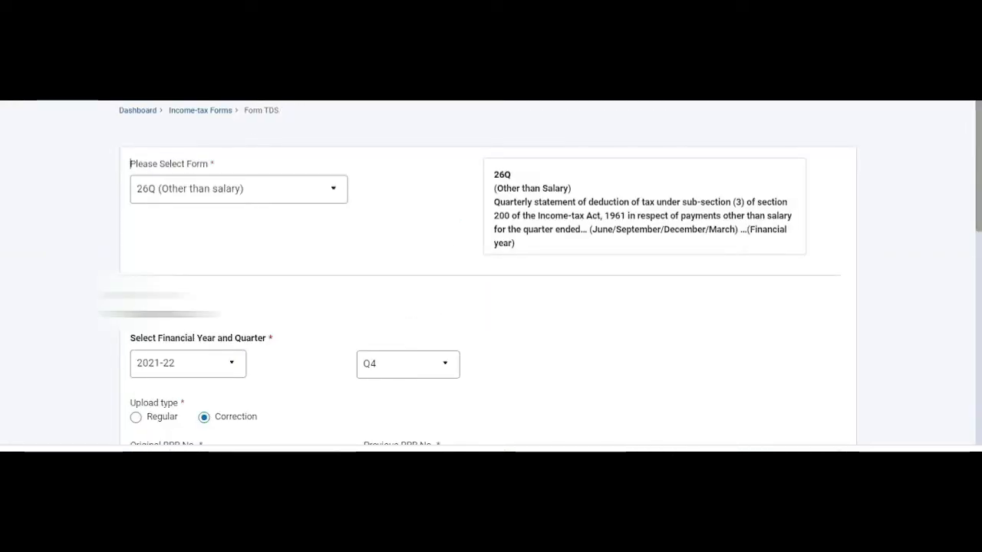
Choose the return form, then set the financial year to 2022-23, the quarter to Q2 and the upload type to Regular.
{"action": "scroll", "coordinate": [130, 163], "scroll_direction": "down", "scroll_amount": 2}
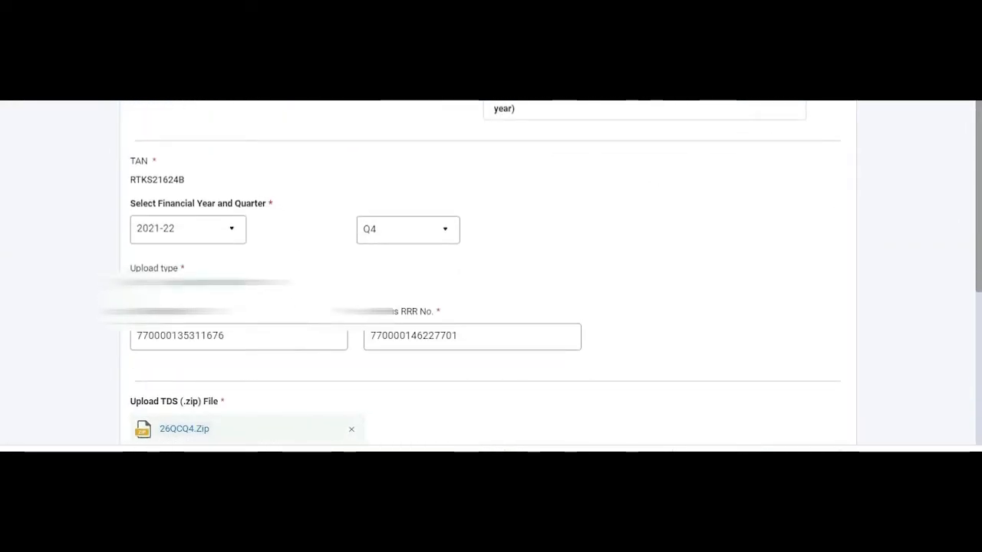
{"action": "left_click", "coordinate": [235, 178]}
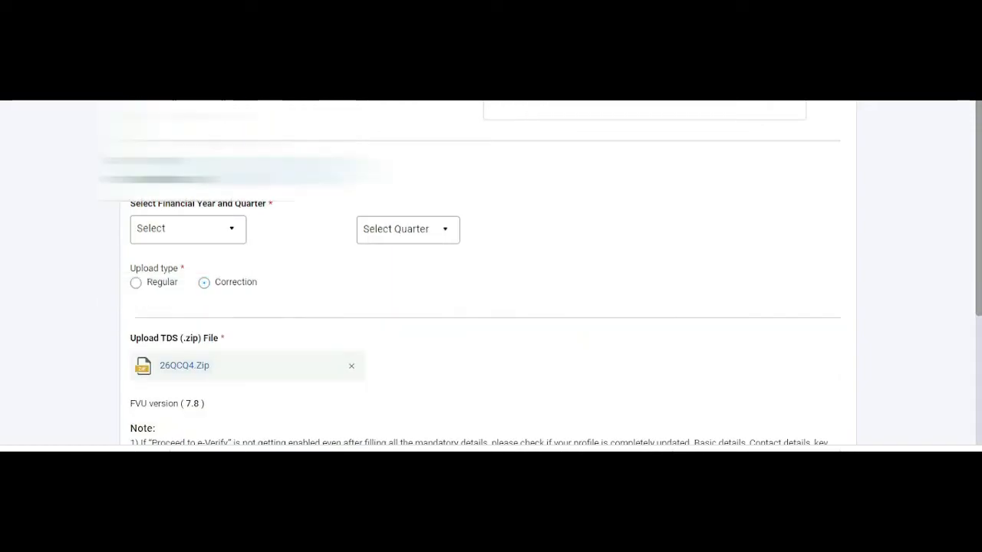
{"action": "left_click", "coordinate": [201, 236]}
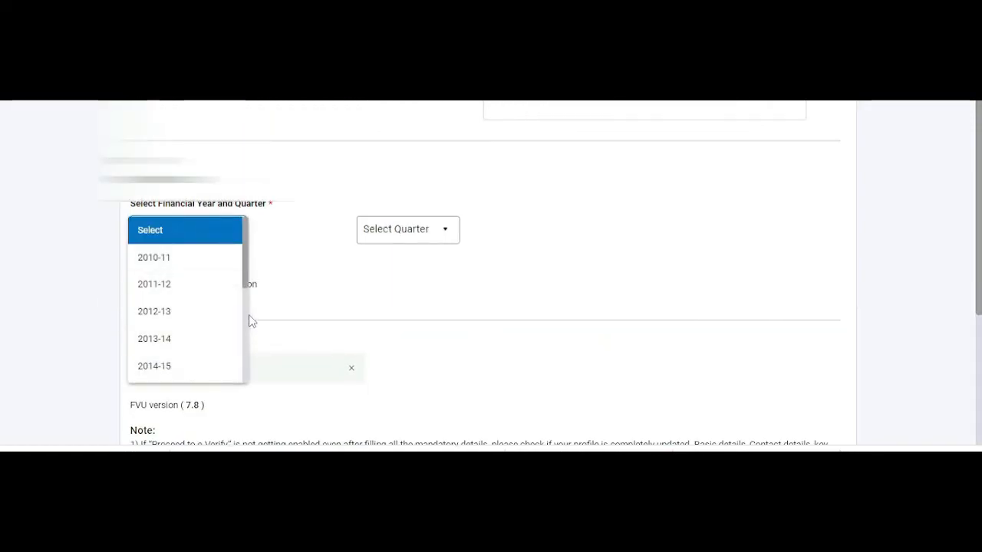
{"action": "left_click_drag", "start_coordinate": [246, 281], "coordinate": [241, 378]}
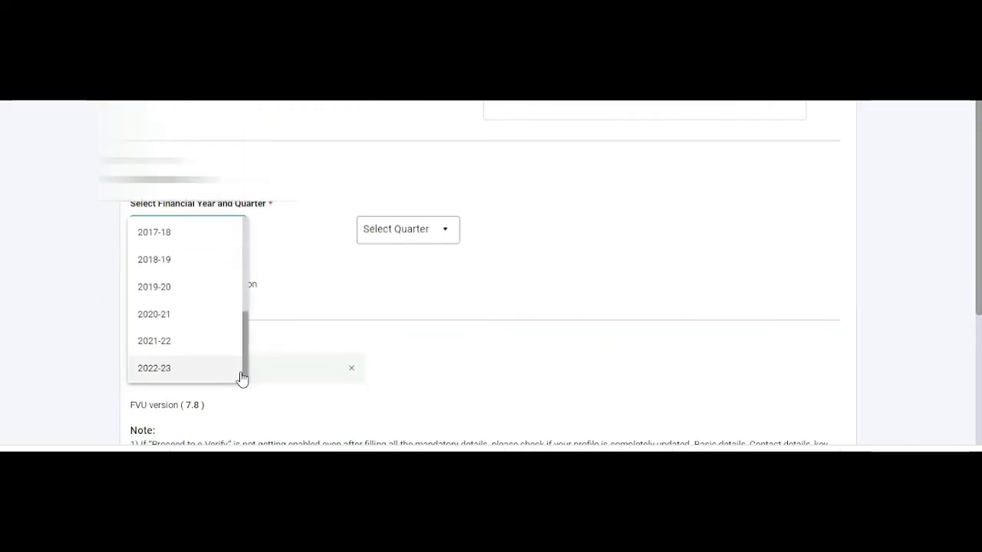
{"action": "left_click", "coordinate": [191, 371]}
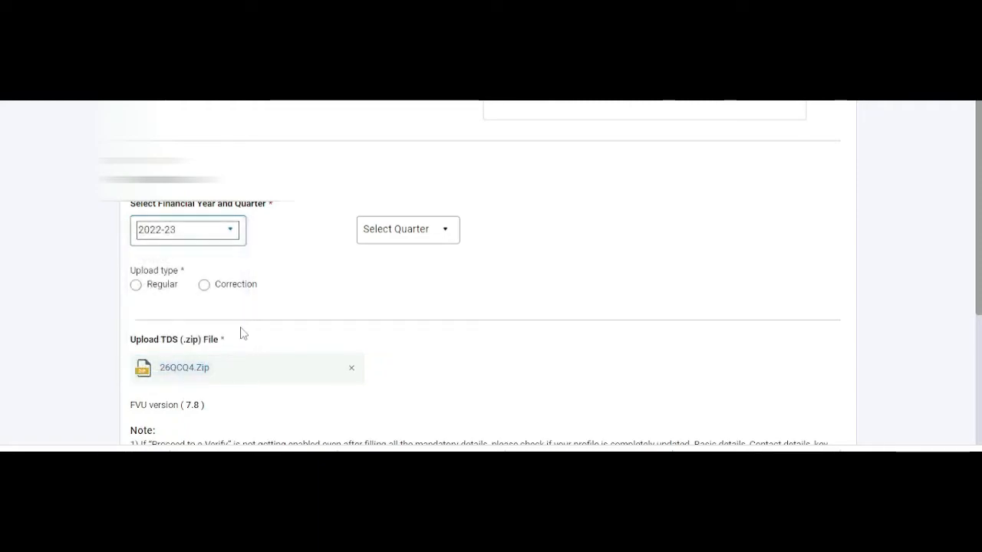
{"action": "left_click", "coordinate": [433, 231]}
{"action": "left_click", "coordinate": [394, 287]}
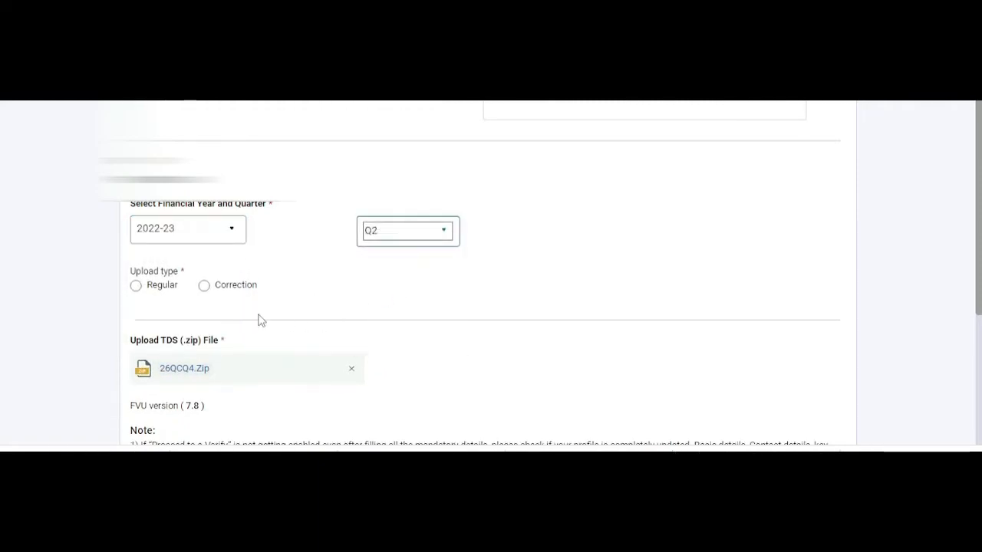
{"action": "left_click", "coordinate": [136, 285]}
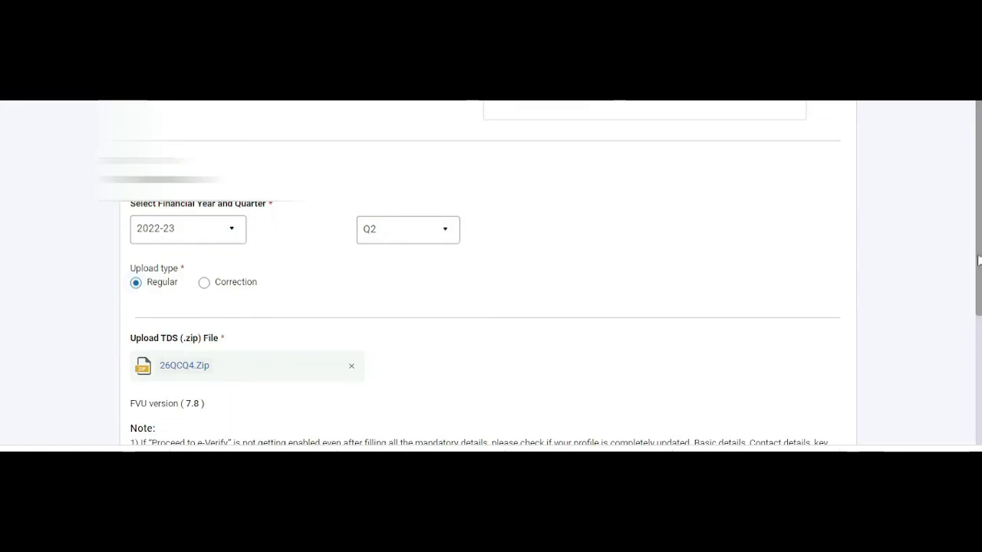
{"action": "scroll", "coordinate": [518, 327], "scroll_direction": "down", "scroll_amount": 3}
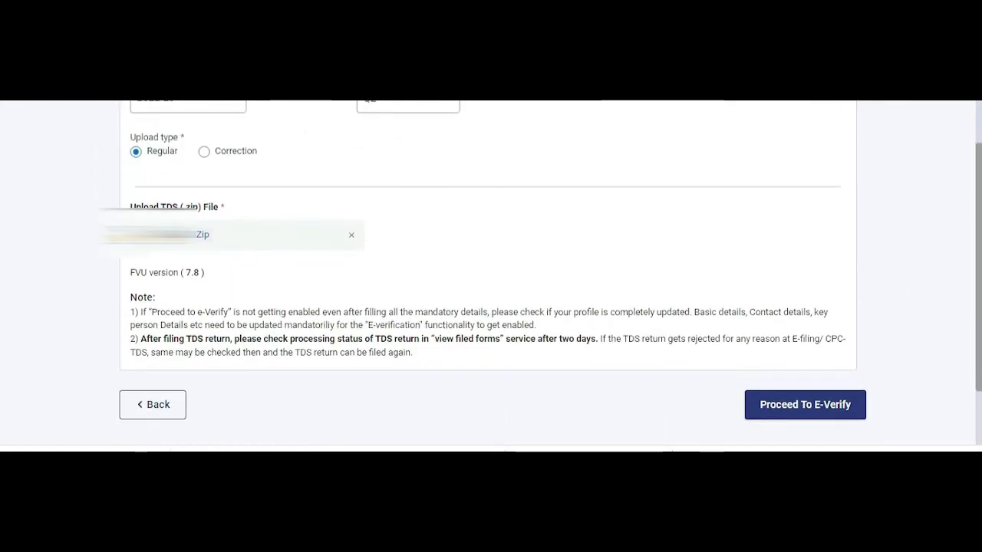